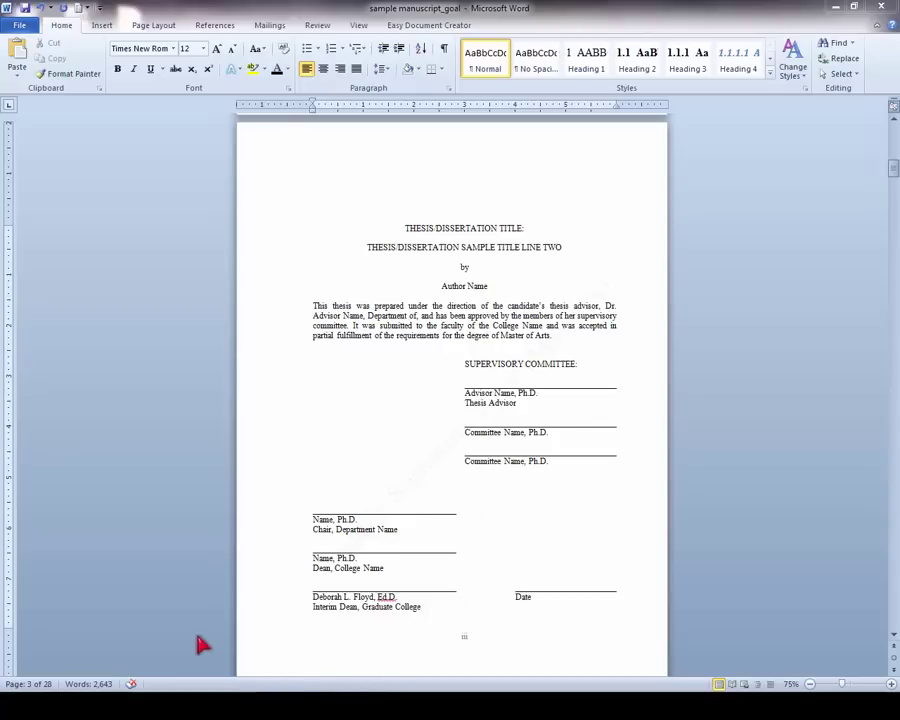
# Switch to the "sig page edits" document and zoom its page view to 80%.
pyautogui.moveTo(110, 692)
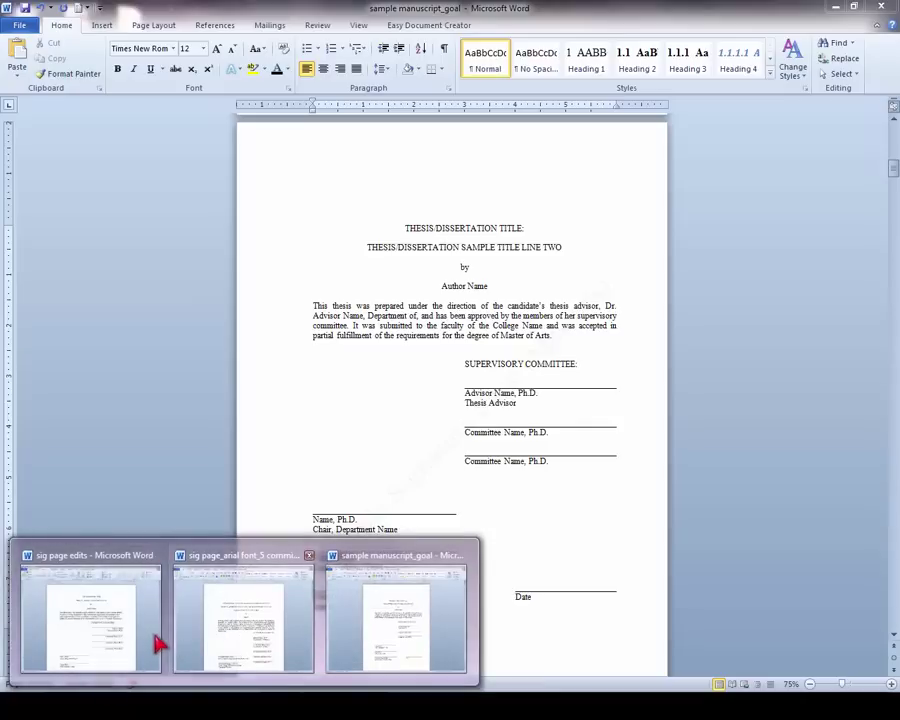
pyautogui.click(142, 629)
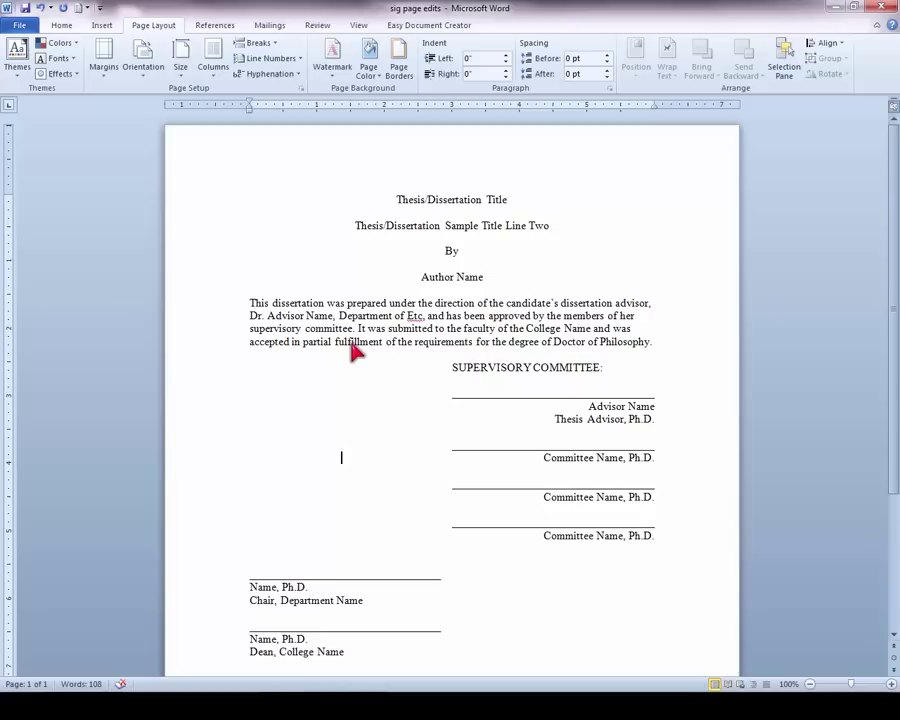
pyautogui.click(810, 684)
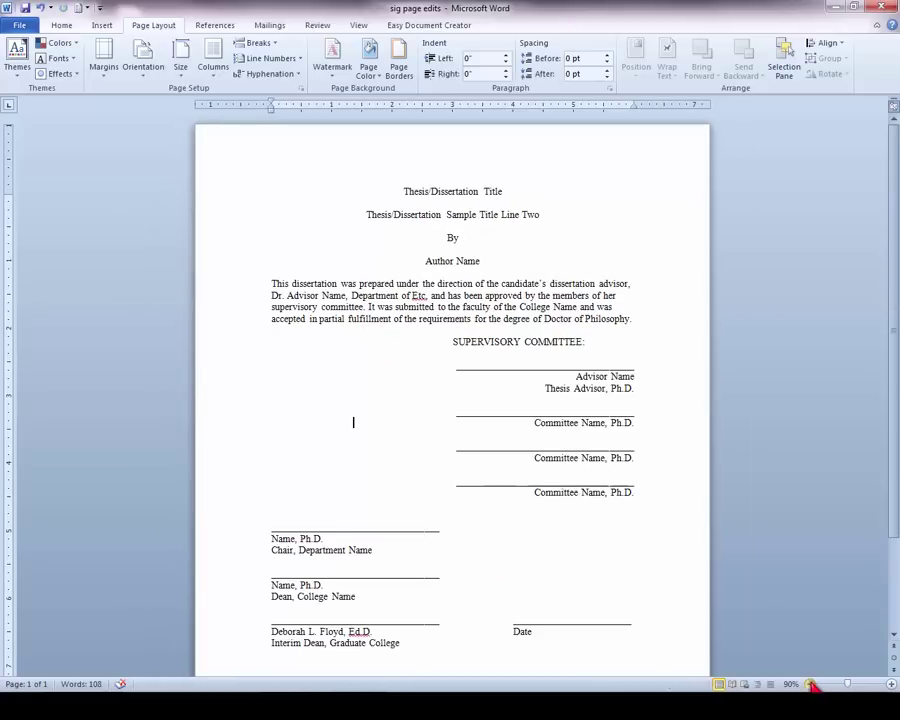
pyautogui.click(810, 684)
pyautogui.click(810, 684)
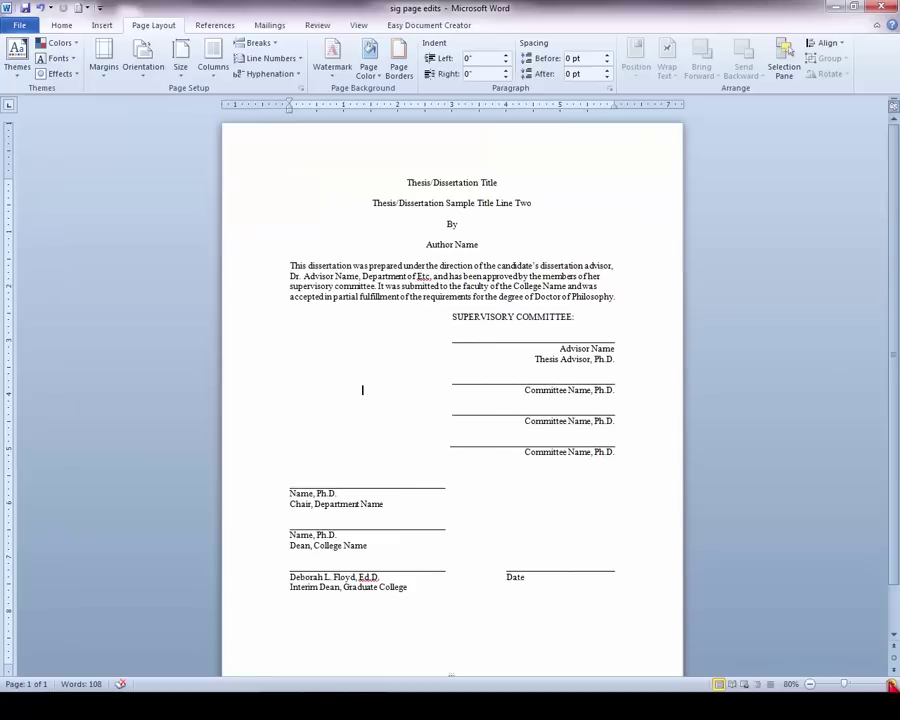
pyautogui.scroll(1, 627, 482)
pyautogui.click(303, 246)
pyautogui.scroll(2, 178, 58)
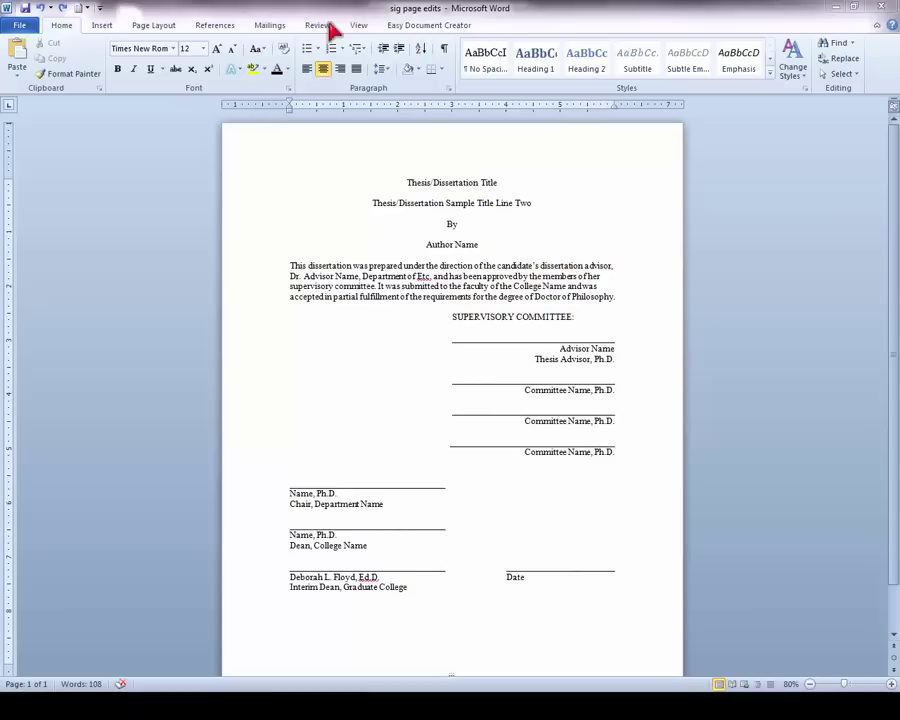
# Set custom page margins for the whole document: 2" top, 1.5" left and 1" right.
pyautogui.click(166, 27)
pyautogui.click(104, 60)
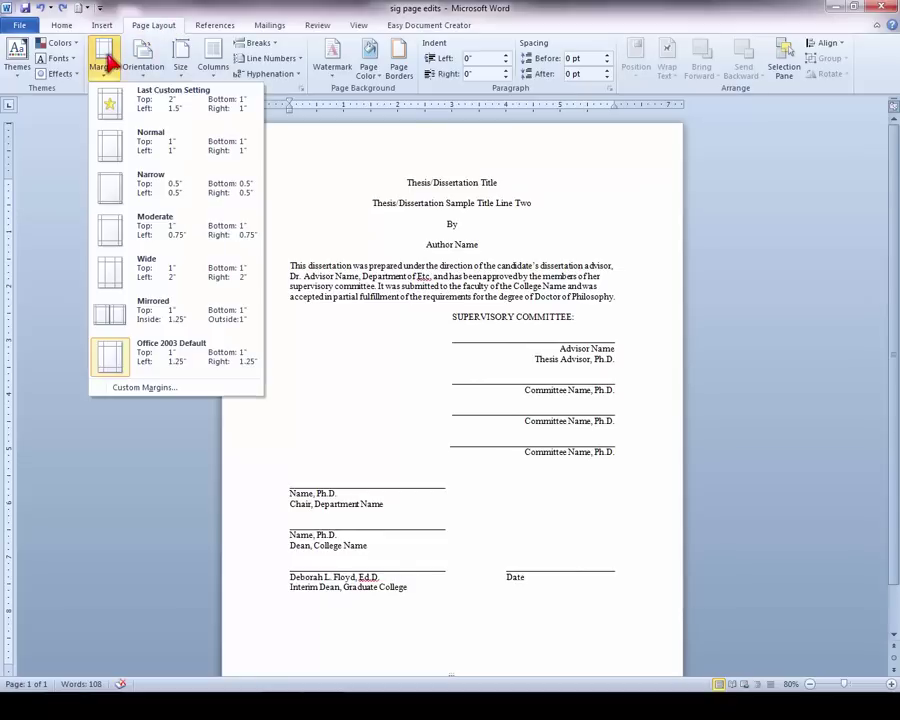
pyautogui.click(145, 388)
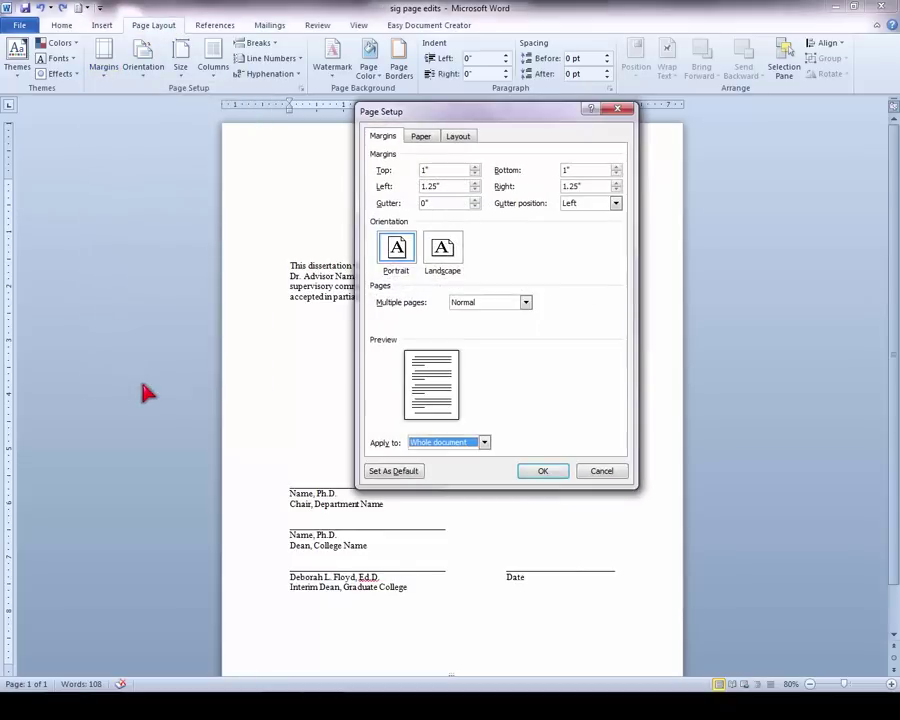
pyautogui.click(467, 175)
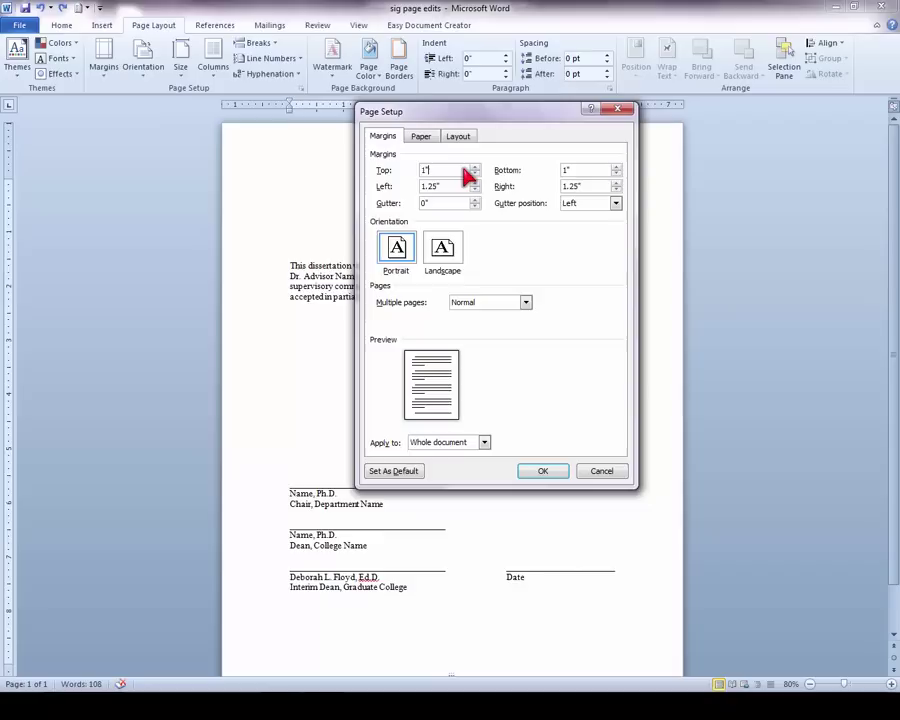
pyautogui.press('BackSpace')
pyautogui.press('BackSpace')
pyautogui.press('Tab')
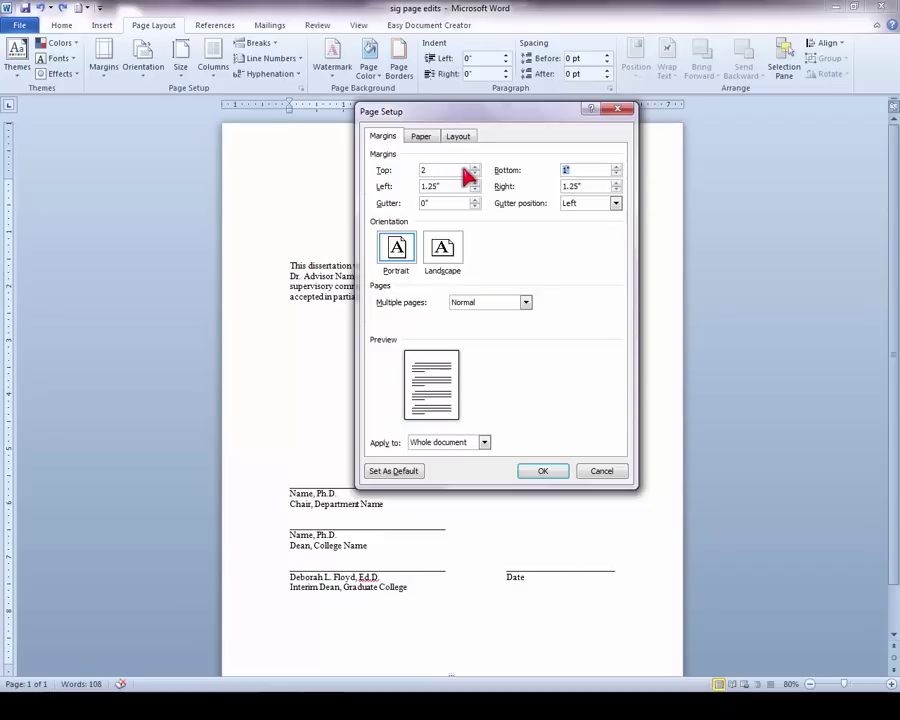
pyautogui.press('Tab')
pyautogui.write('1.')
pyautogui.press('Tab')
pyautogui.write('1')
# Set the footer's distance from the page edge to 0.75" and apply the page setup.
pyautogui.click(460, 137)
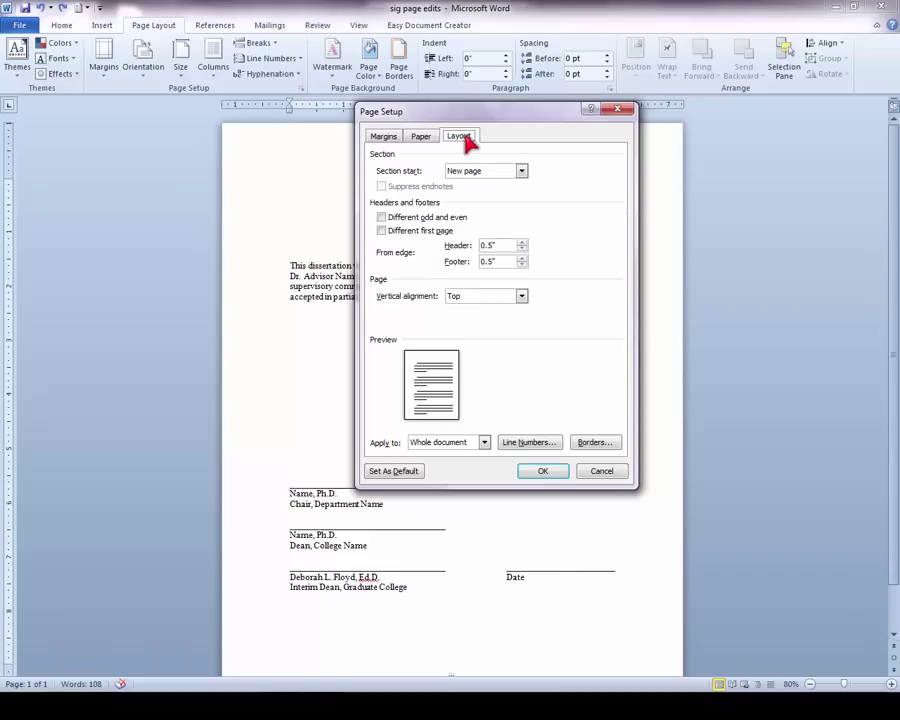
pyautogui.click(520, 257)
pyautogui.click(520, 257)
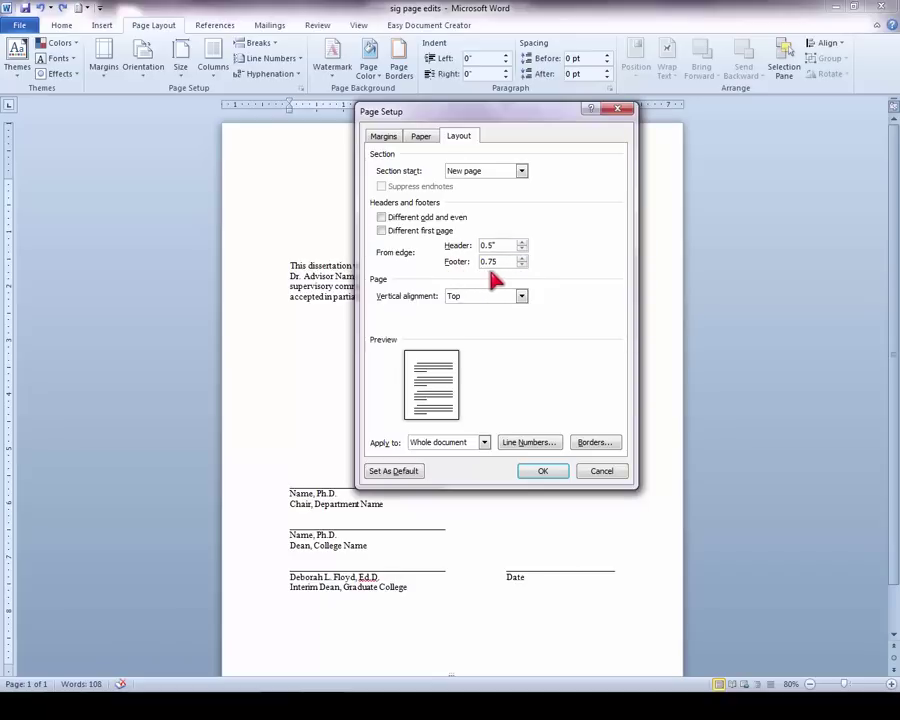
pyautogui.click(545, 472)
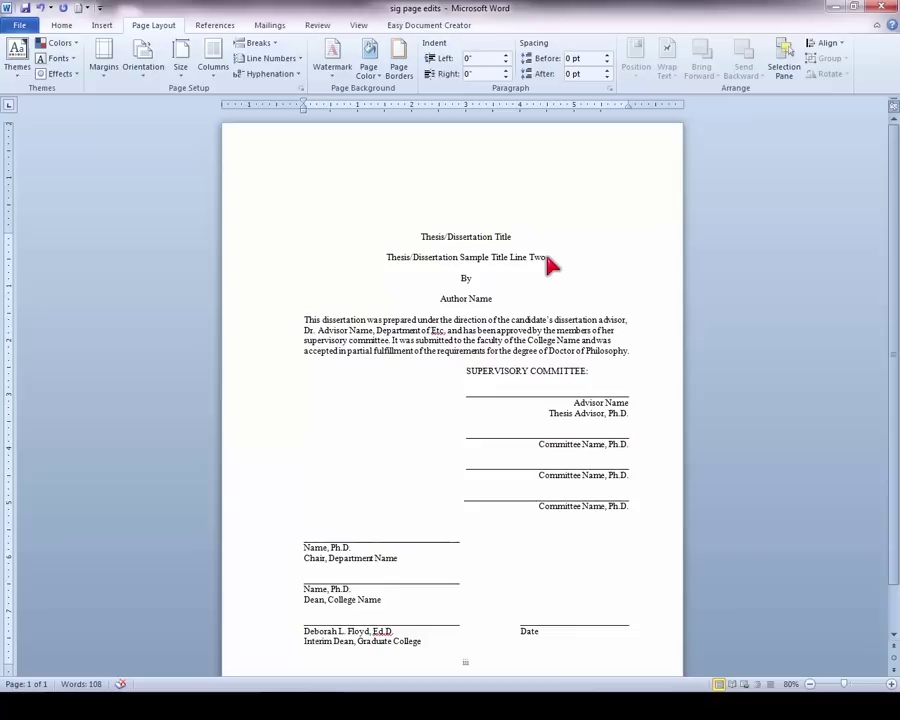
# Change both thesis title lines to uppercase.
pyautogui.moveTo(550, 262); pyautogui.dragTo(432, 242)
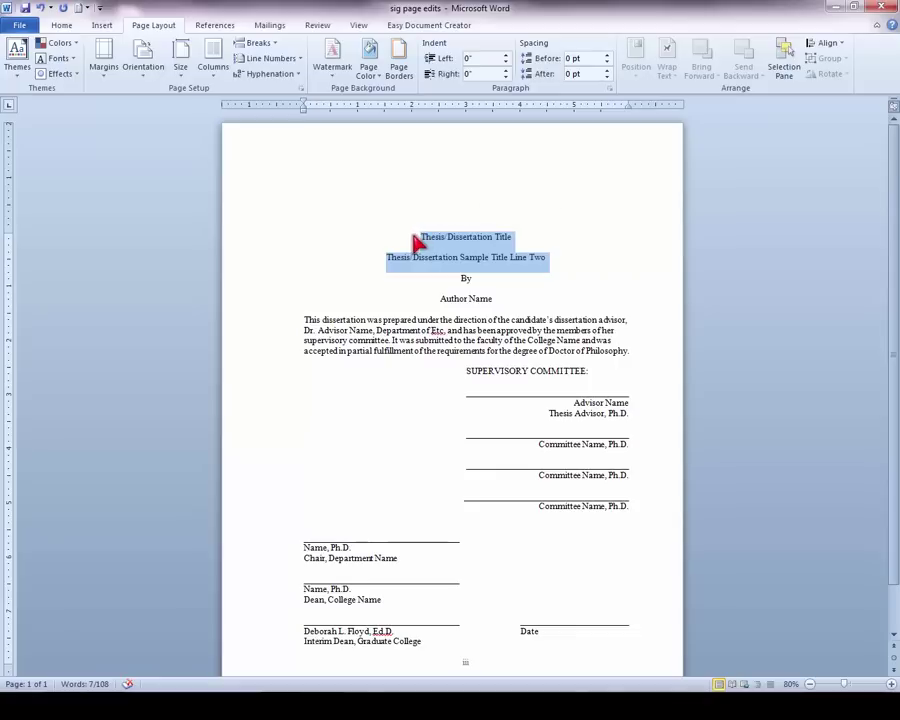
pyautogui.click(60, 25)
pyautogui.click(256, 50)
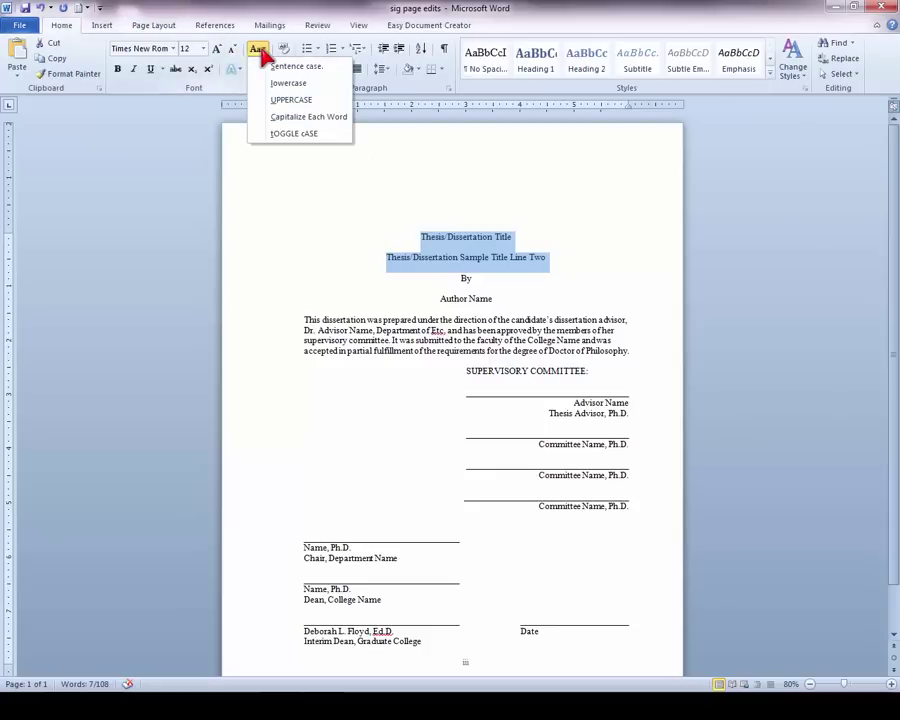
pyautogui.click(285, 101)
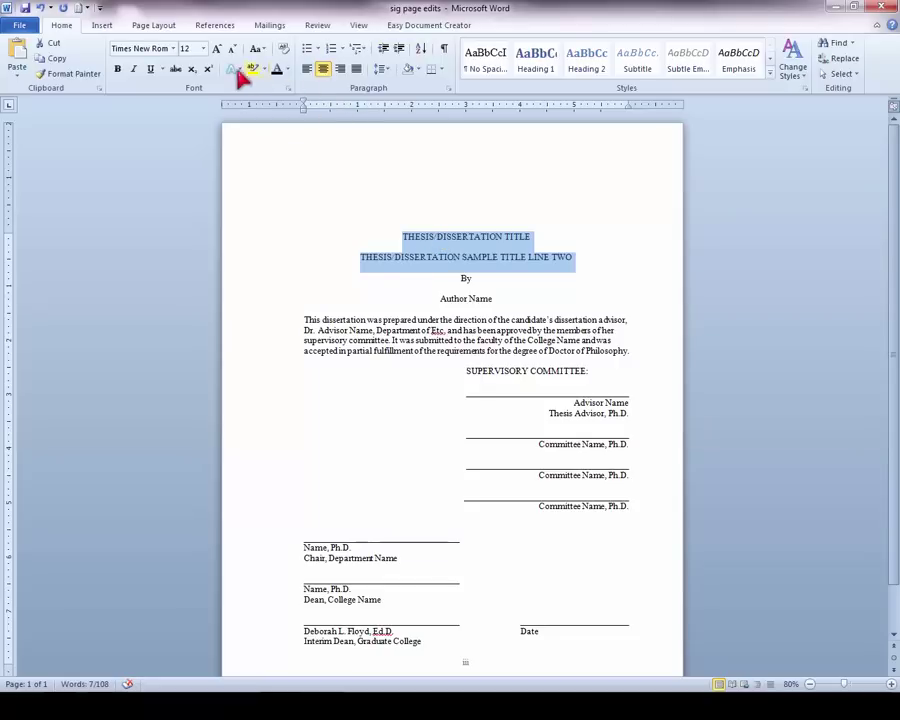
# Try the two title lines in bold with Capitalize Each Word case.
pyautogui.click(117, 70)
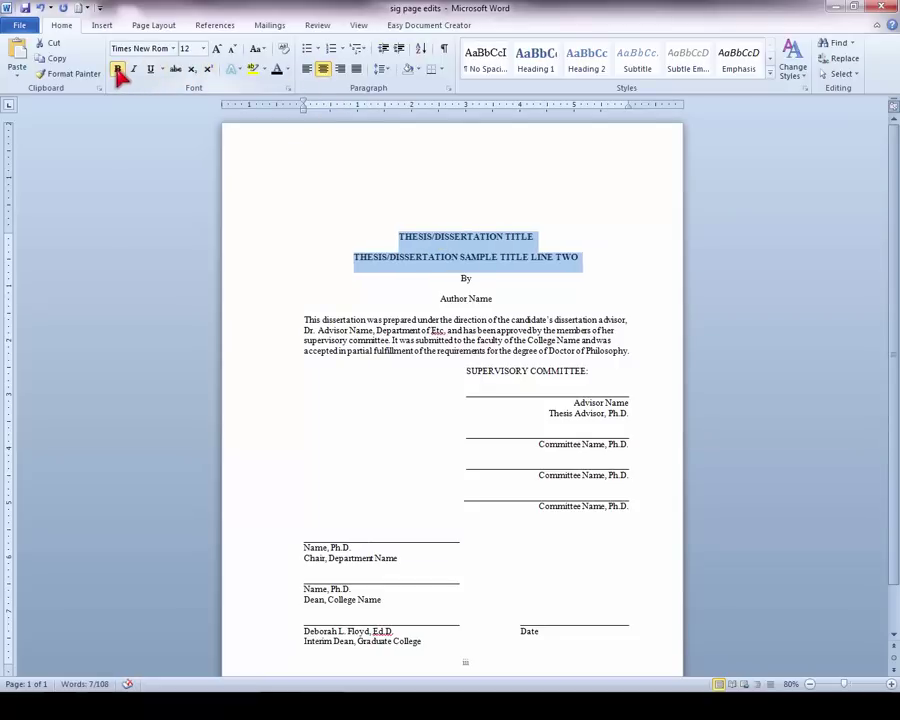
pyautogui.click(117, 70)
pyautogui.click(257, 49)
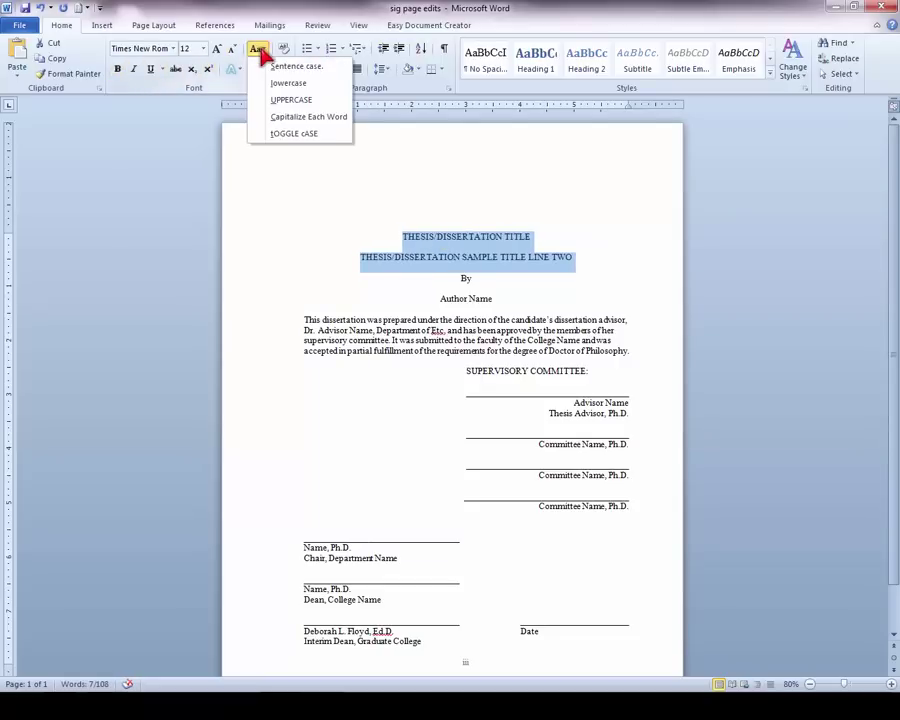
pyautogui.click(278, 116)
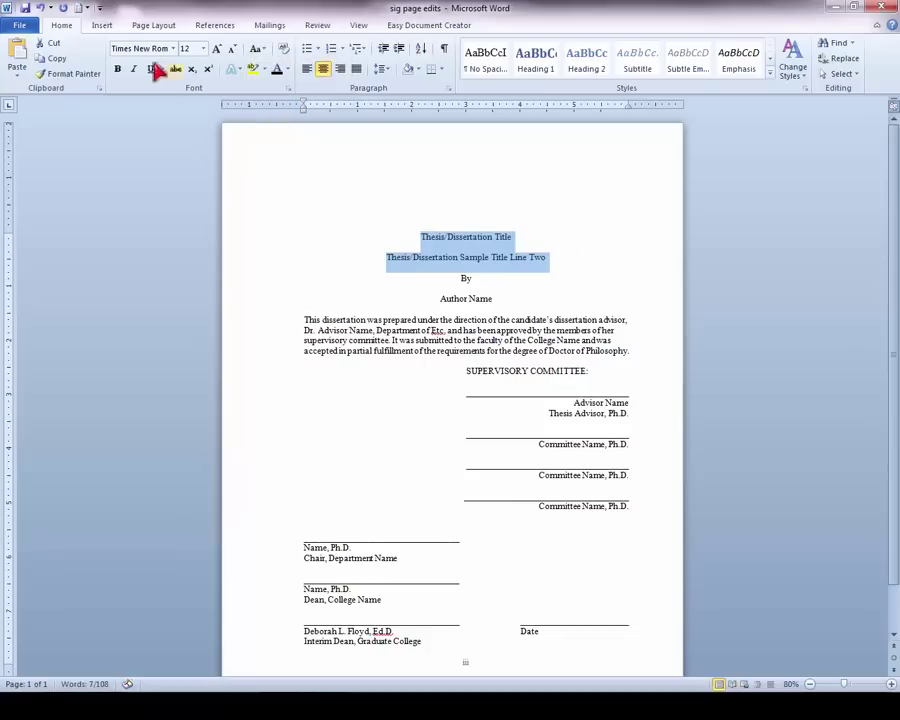
pyautogui.click(118, 71)
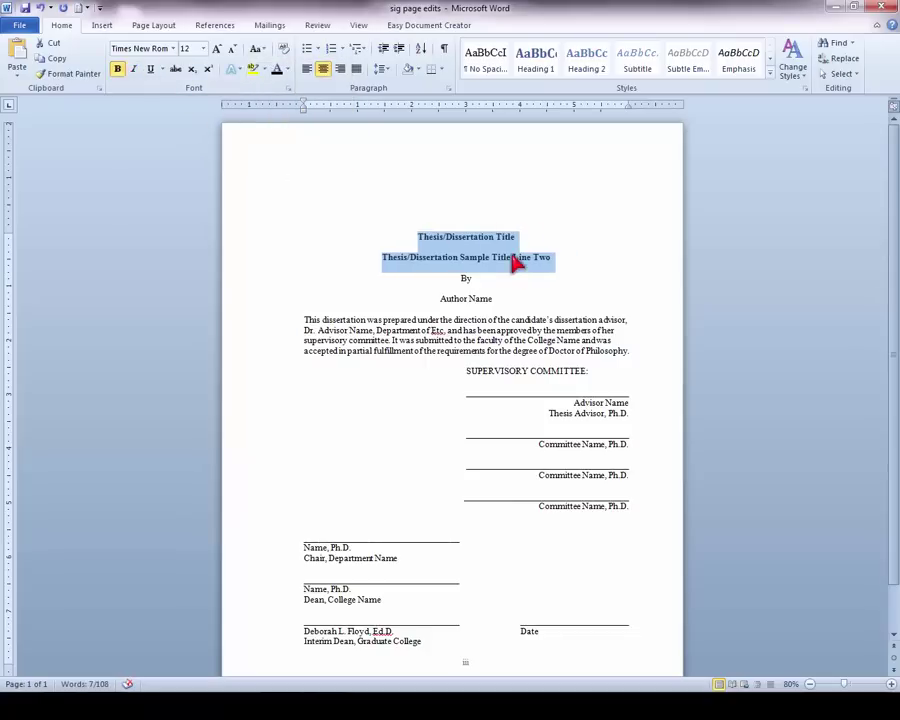
pyautogui.click(496, 285)
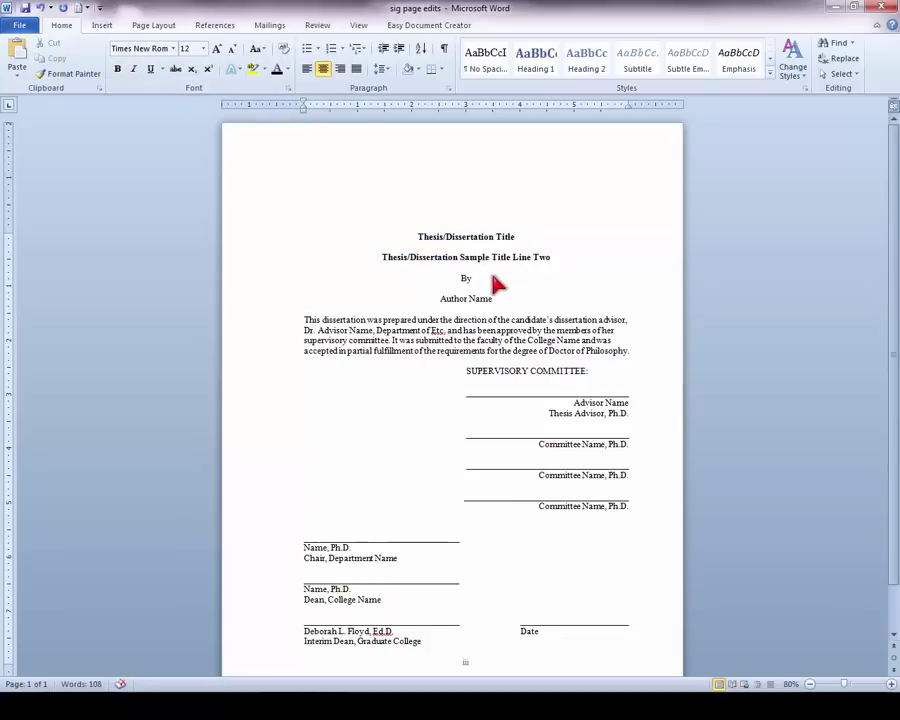
# Change the two title lines back to uppercase and remove their bold formatting.
pyautogui.moveTo(560, 263); pyautogui.dragTo(446, 236)
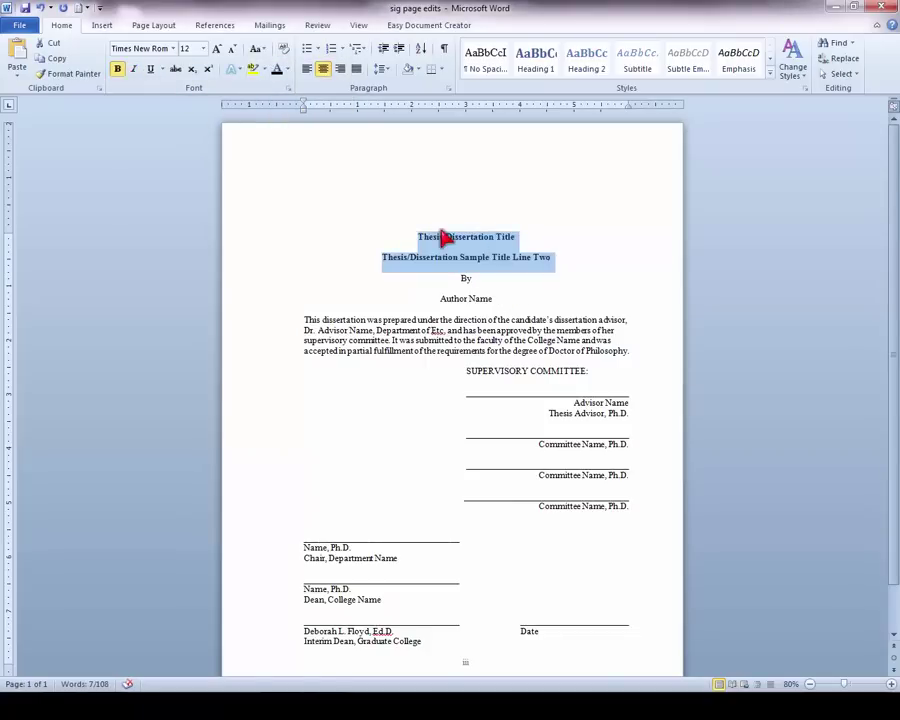
pyautogui.click(257, 48)
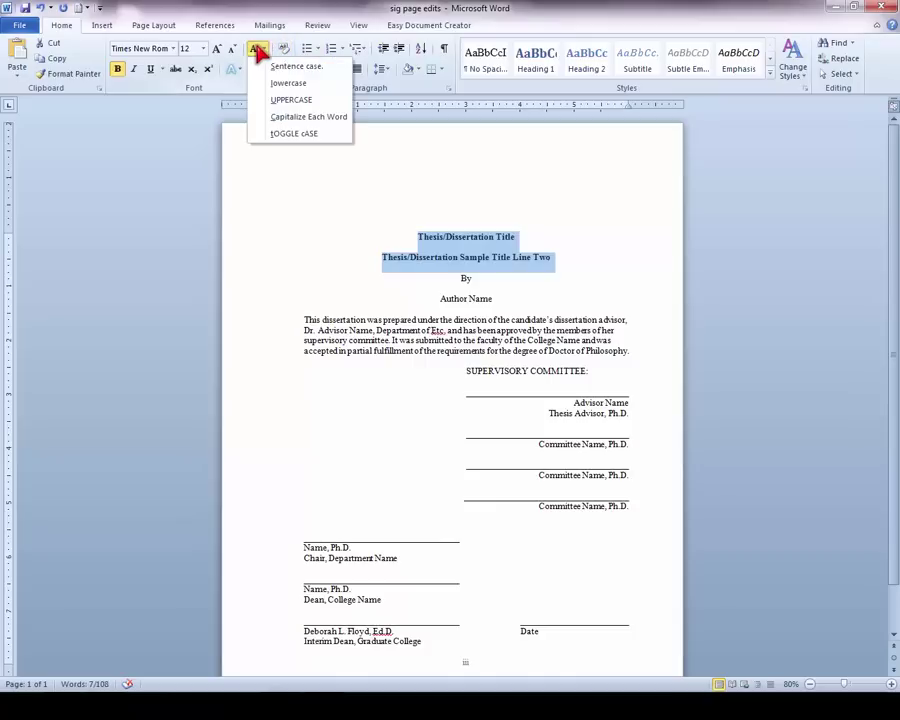
pyautogui.click(268, 100)
pyautogui.click(451, 298)
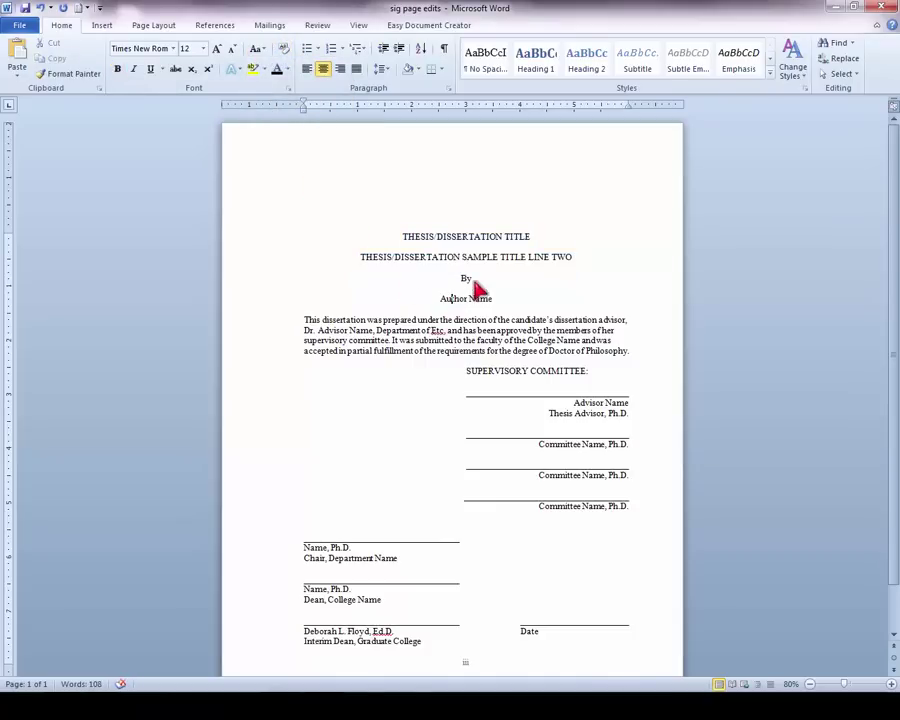
# Replace "By" above the author name with lowercase "by".
pyautogui.doubleClick(466, 281)
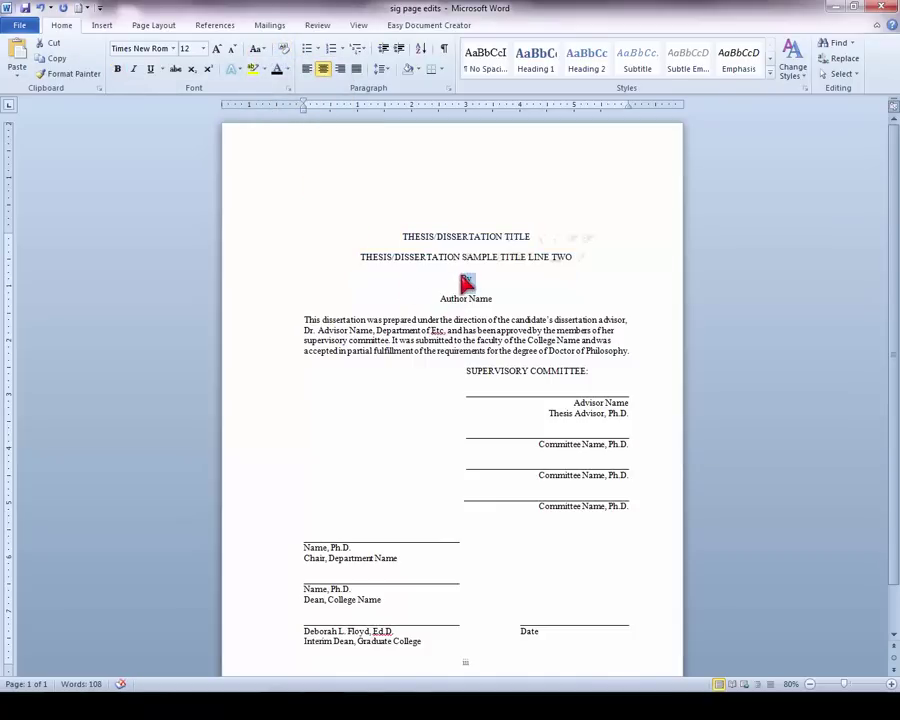
pyautogui.click(471, 280)
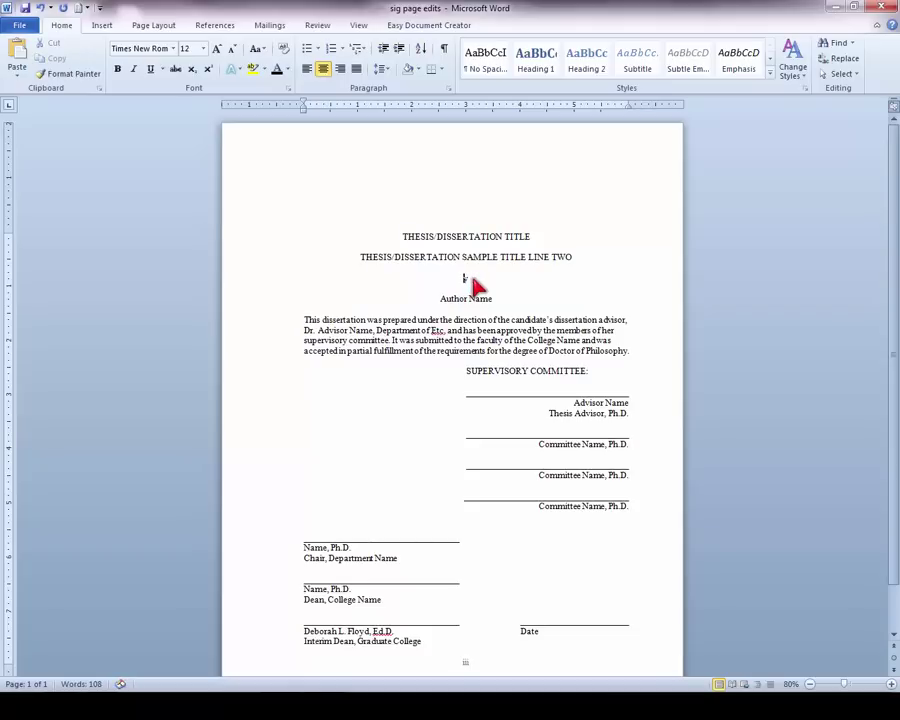
pyautogui.press('BackSpace')
pyautogui.write('by')
pyautogui.moveTo(491, 259); pyautogui.dragTo(491, 305)
# Justify the approval paragraph that begins "This dissertation was prepared".
pyautogui.moveTo(418, 320); pyautogui.dragTo(432, 352)
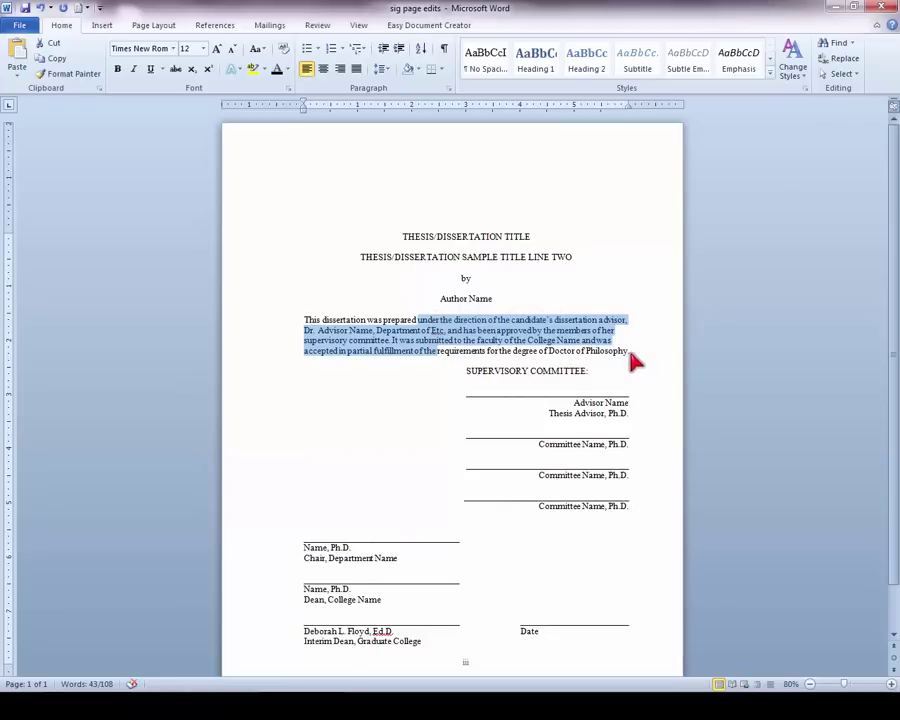
pyautogui.moveTo(636, 362); pyautogui.dragTo(611, 328)
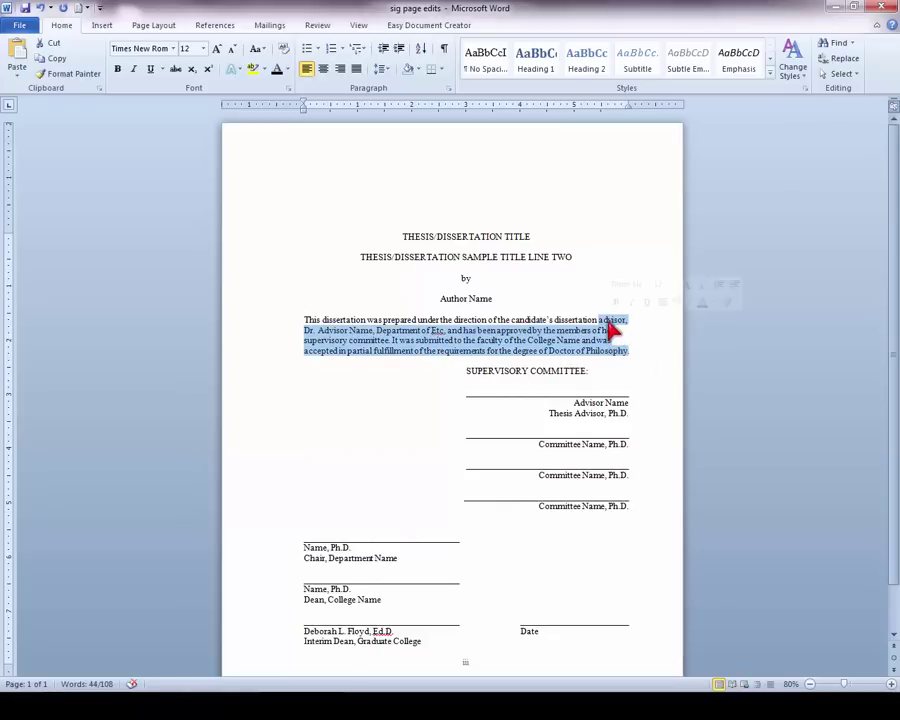
pyautogui.click(356, 69)
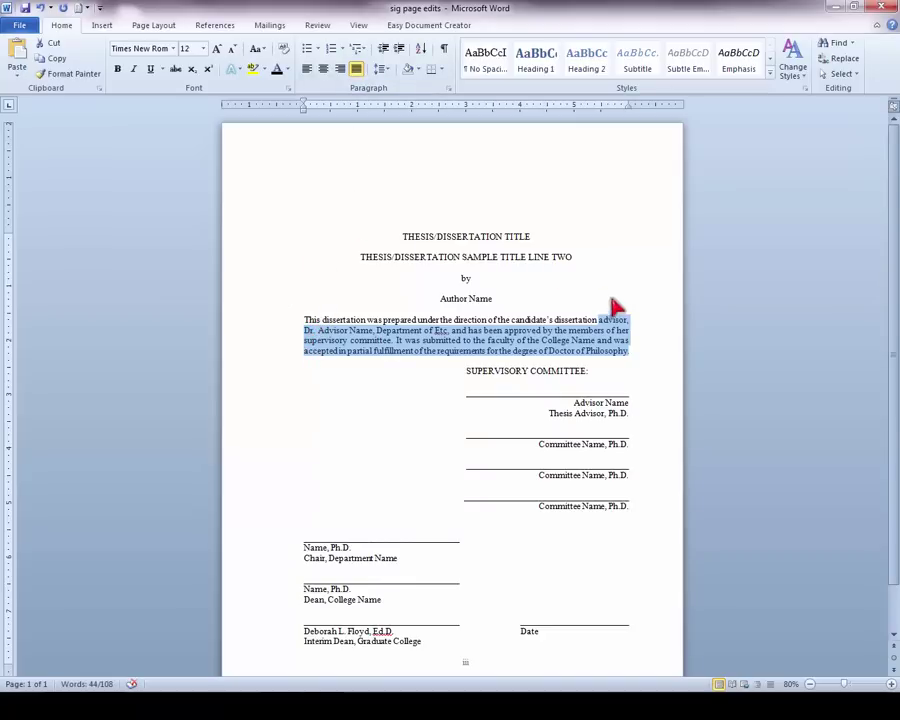
pyautogui.click(630, 363)
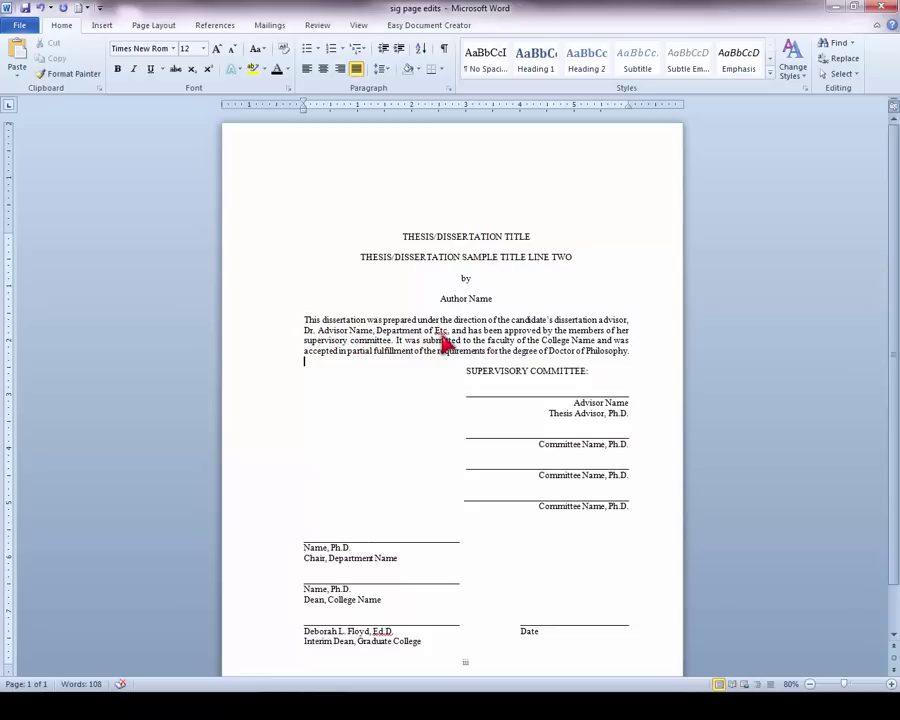
pyautogui.moveTo(545, 342)
pyautogui.mouseDown()
pyautogui.moveTo(603, 343)
pyautogui.moveTo(560, 354)
pyautogui.mouseUp()
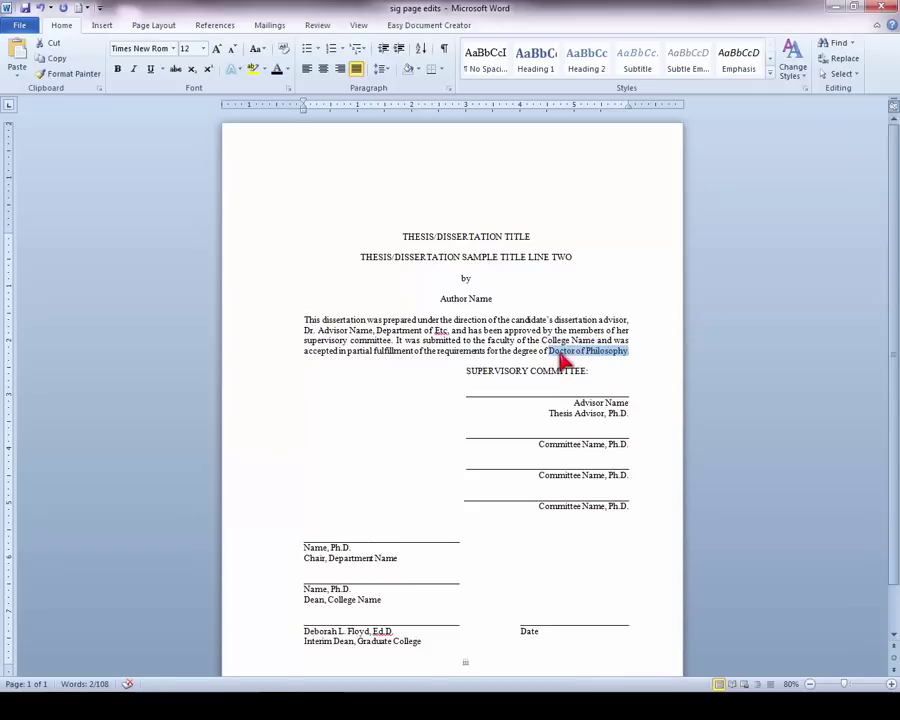
pyautogui.click(463, 375)
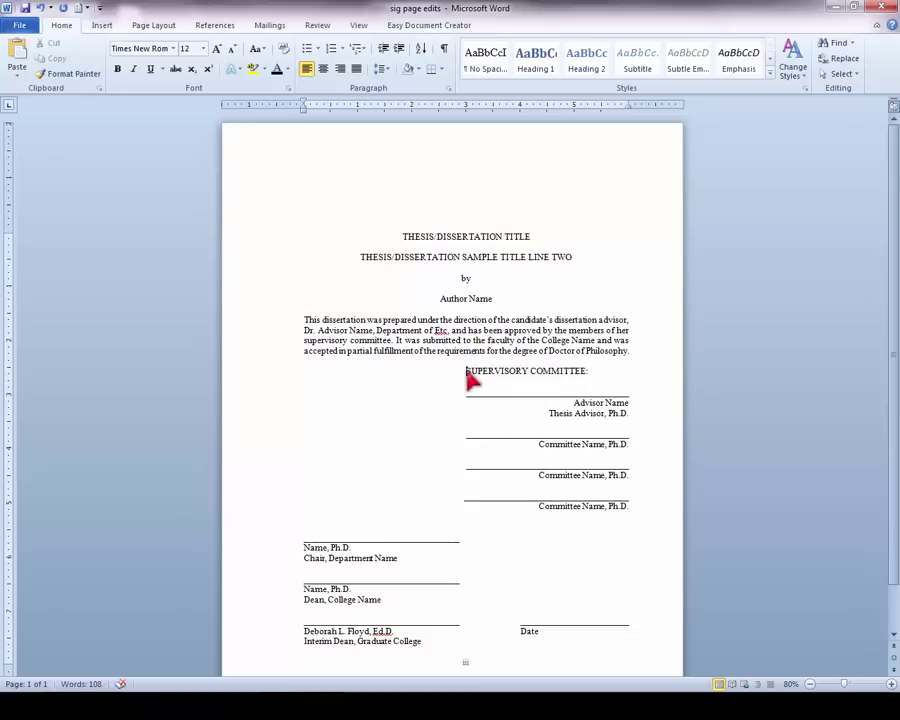
pyautogui.moveTo(468, 376); pyautogui.dragTo(590, 377)
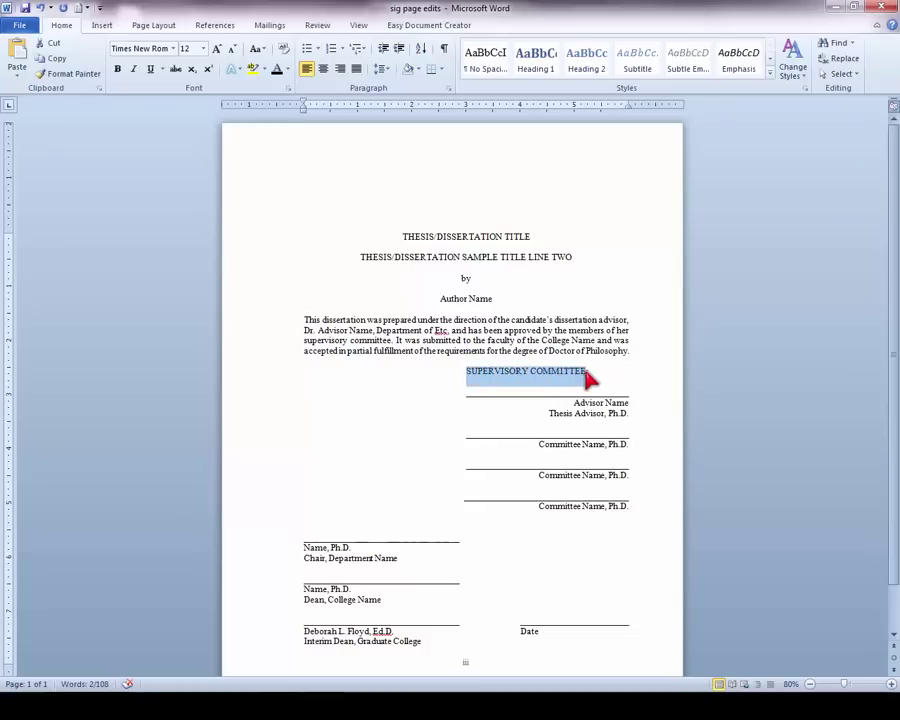
# Remove the right alignment from the advisor's signature line under SUPERVISORY COMMITTEE so it is left-aligned.
pyautogui.click(576, 395)
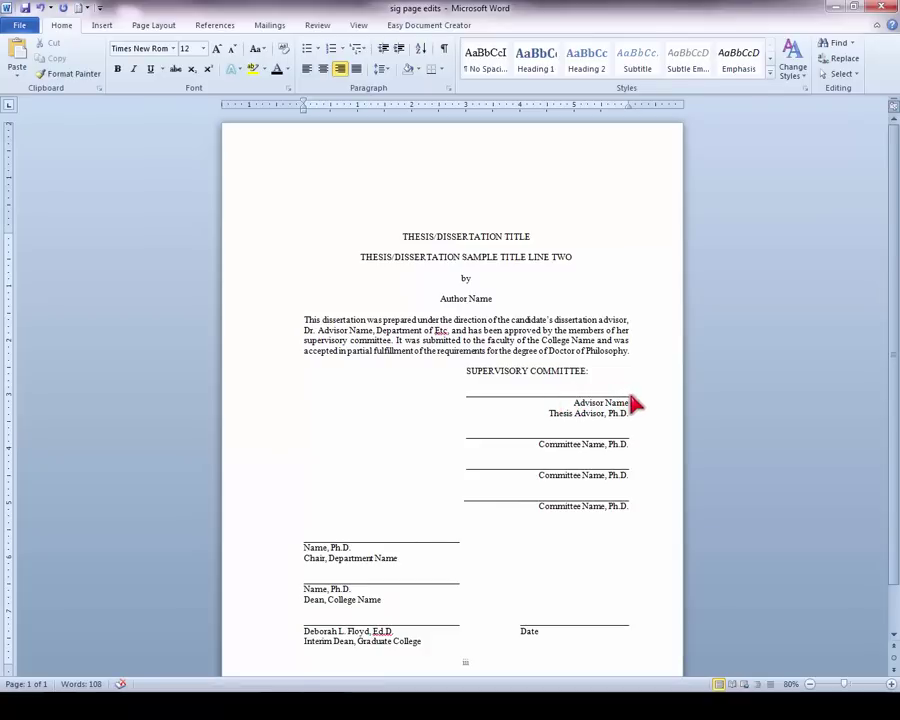
pyautogui.click(484, 404)
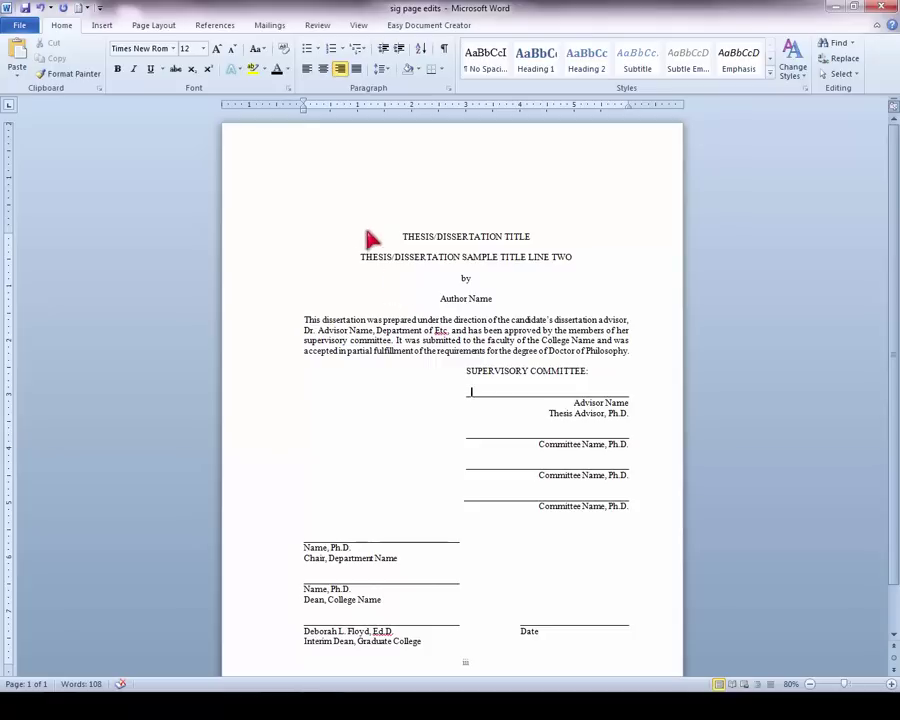
pyautogui.click(341, 70)
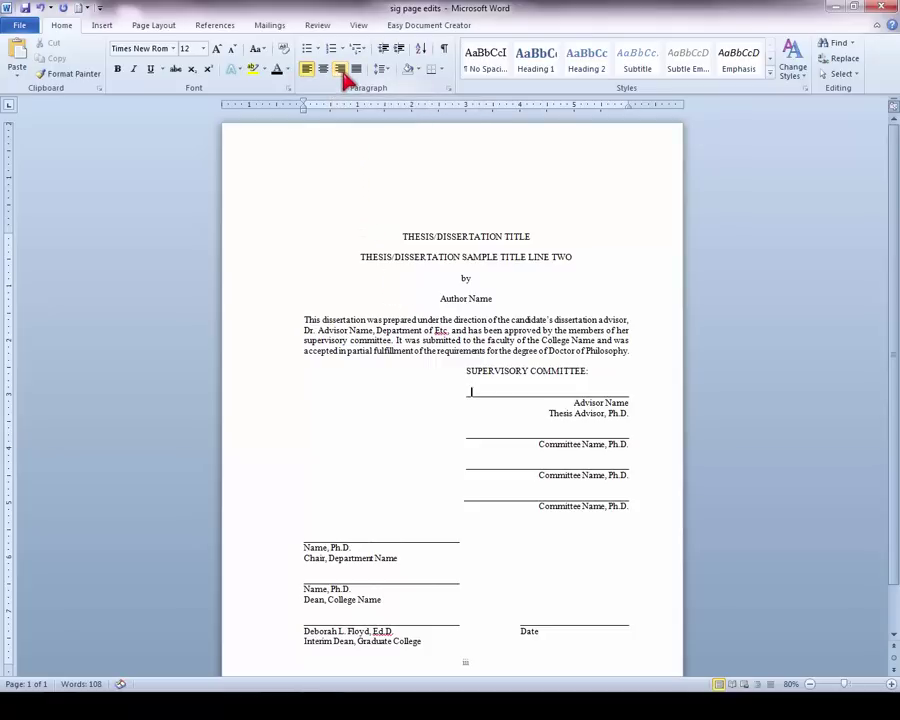
# Left-align the last committee name in the SUPERVISORY COMMITTEE signature block.
pyautogui.click(484, 437)
pyautogui.click(502, 467)
pyautogui.click(341, 70)
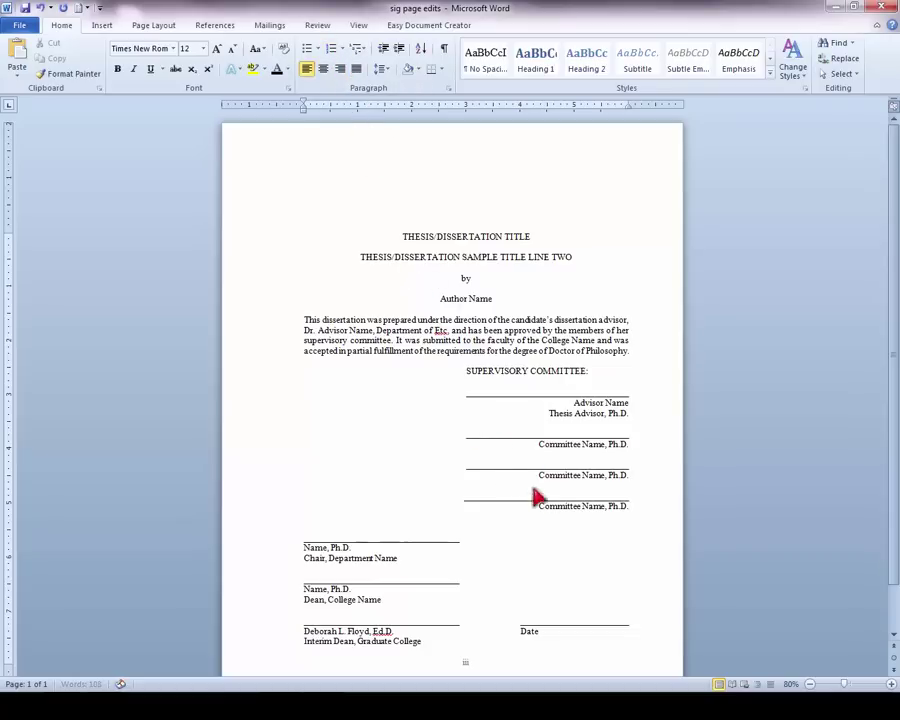
pyautogui.click(537, 506)
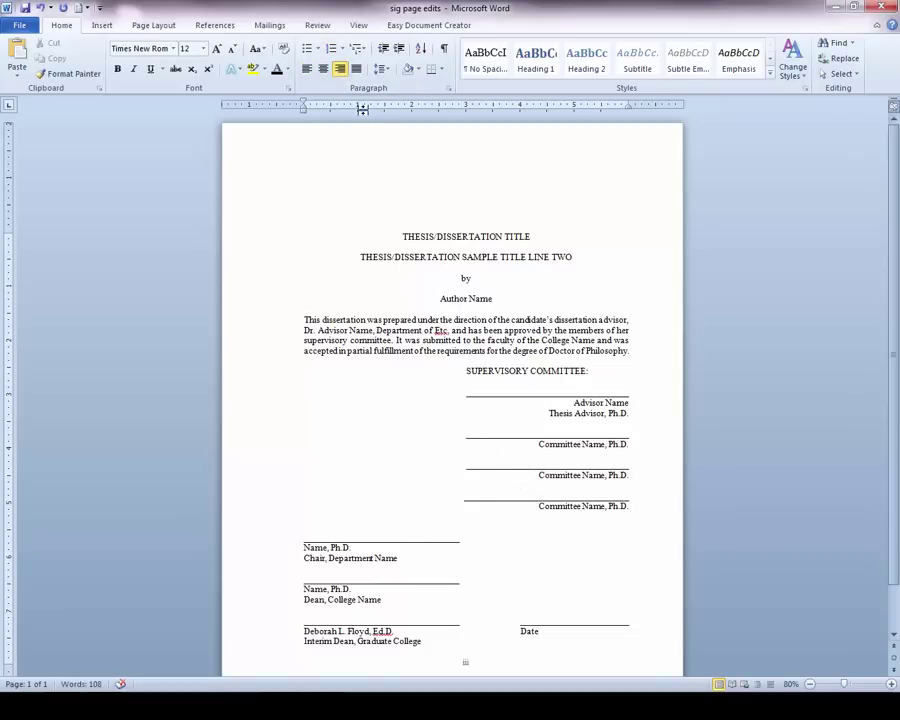
pyautogui.click(307, 68)
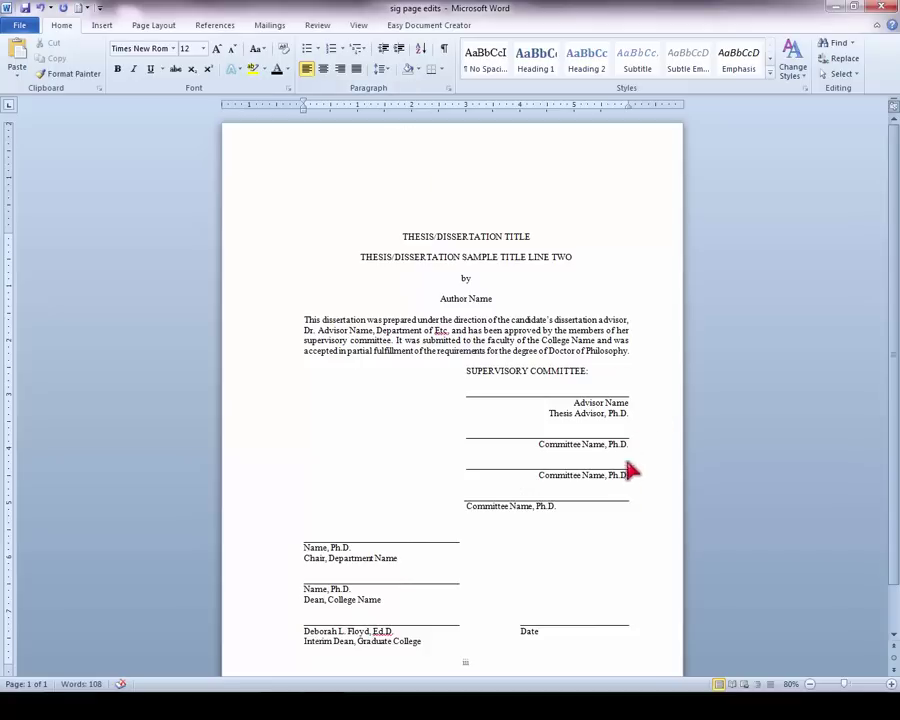
# Left-align the "Advisor Name" and "Thesis Advisor, Ph.D." lines beneath the first committee signature line.
pyautogui.click(559, 402)
pyautogui.moveTo(567, 402); pyautogui.dragTo(565, 413)
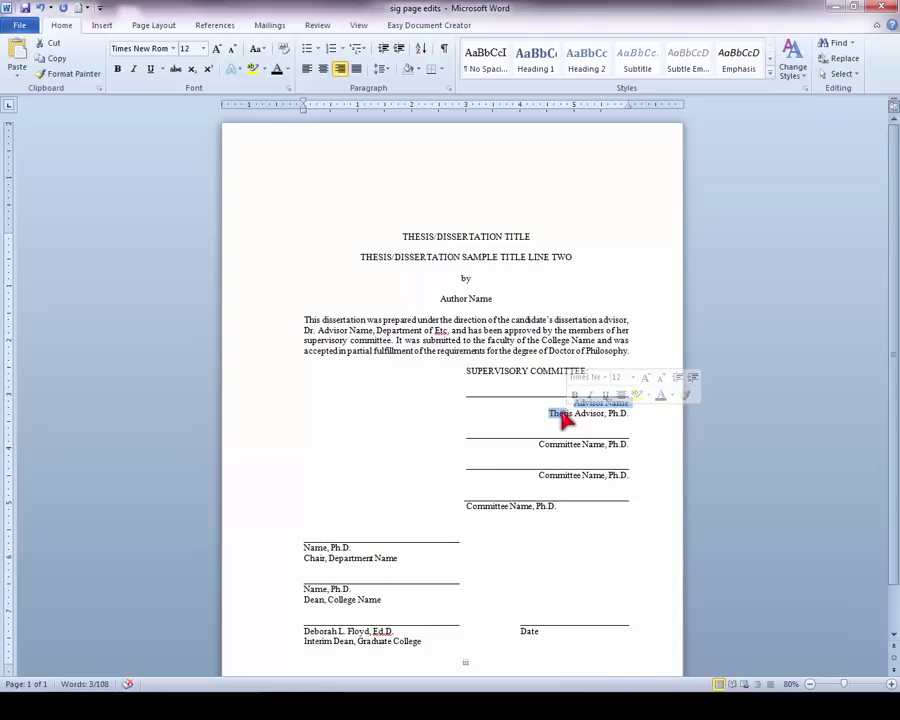
pyautogui.click(306, 69)
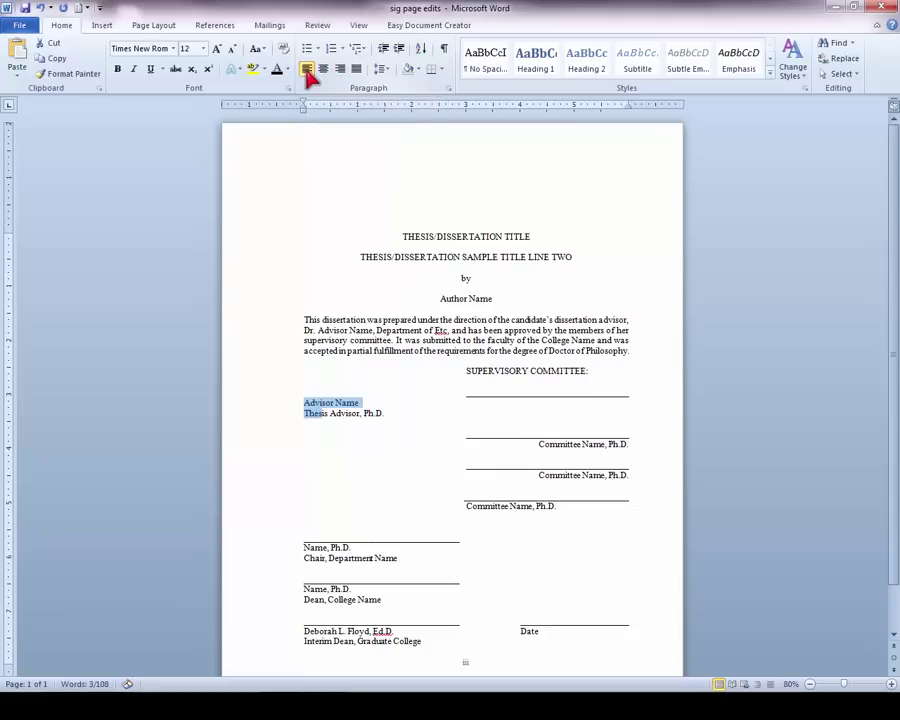
# Indent the "Advisor Name" line with six tabs so it starts under its signature line.
pyautogui.click(305, 404)
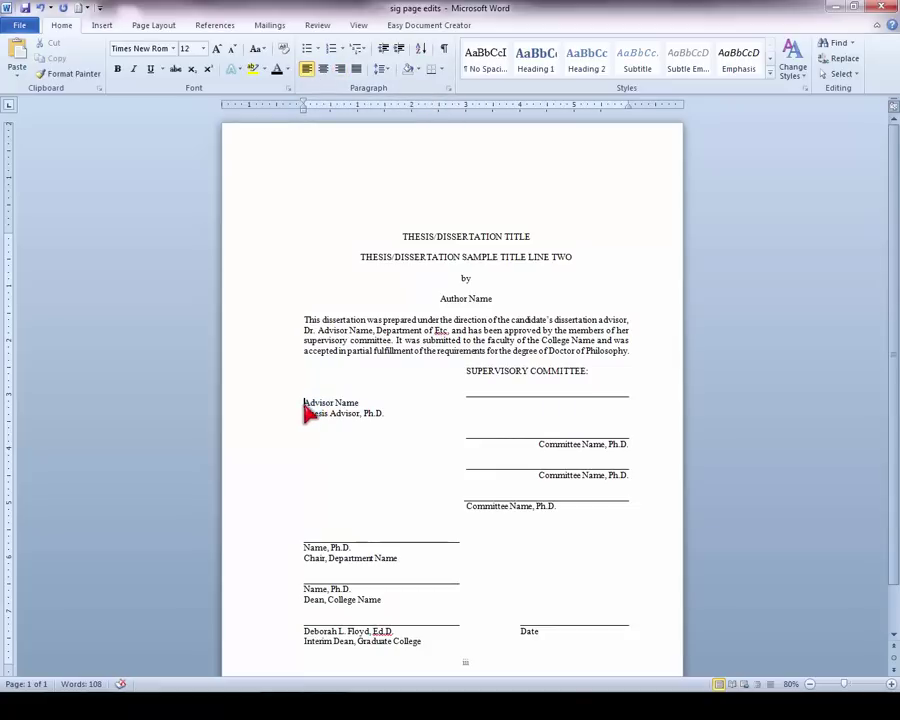
pyautogui.press('Tab')
pyautogui.press('Tab')
pyautogui.press('Tab')
pyautogui.press('Tab')
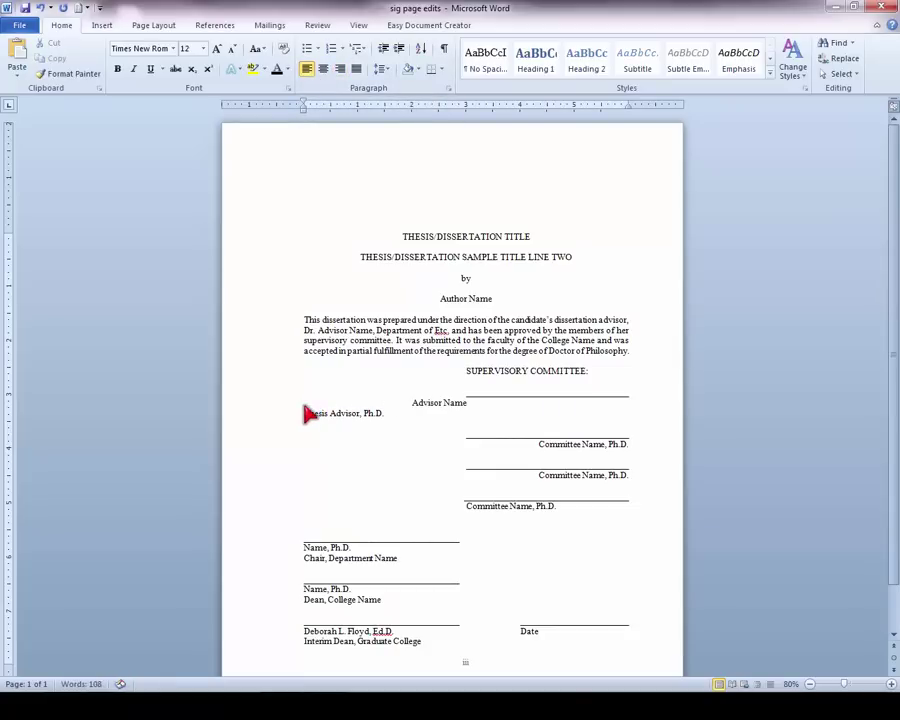
pyautogui.press('Tab')
pyautogui.press('Tab')
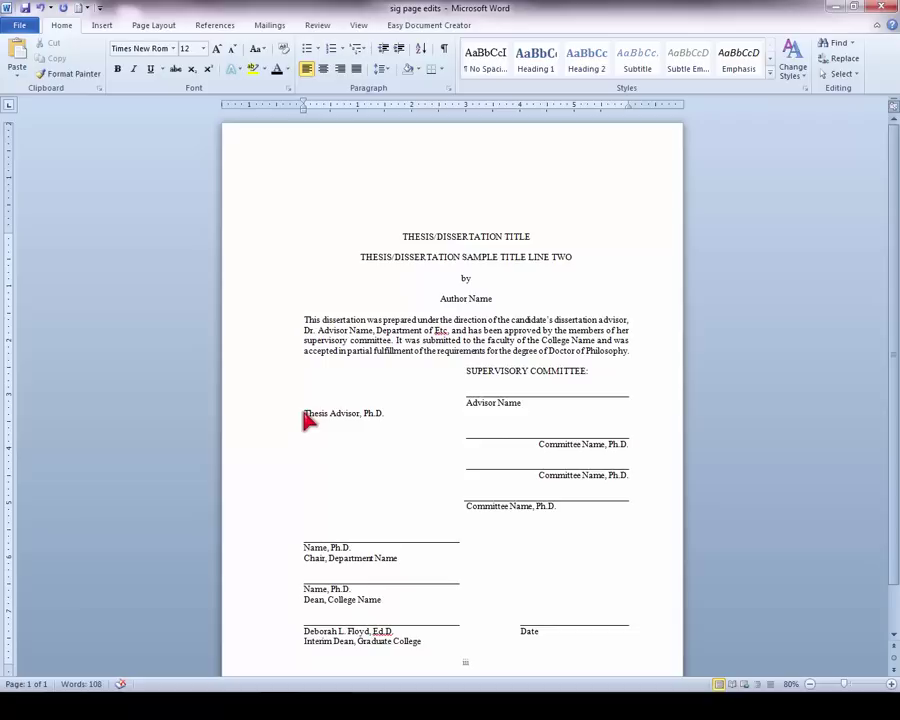
# Indent the "Thesis Advisor, Ph.D." line with six tabs so it lines up beneath "Advisor Name".
pyautogui.click(304, 413)
pyautogui.press('Tab')
pyautogui.press('Tab')
pyautogui.press('Tab')
pyautogui.press('Tab')
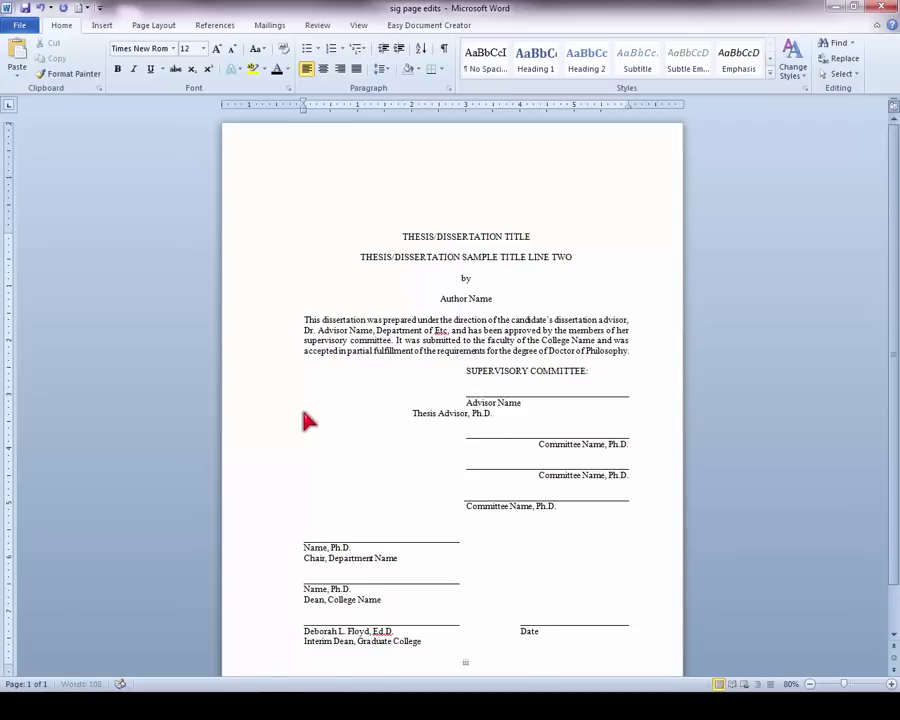
pyautogui.press('Tab')
pyautogui.press('Tab')
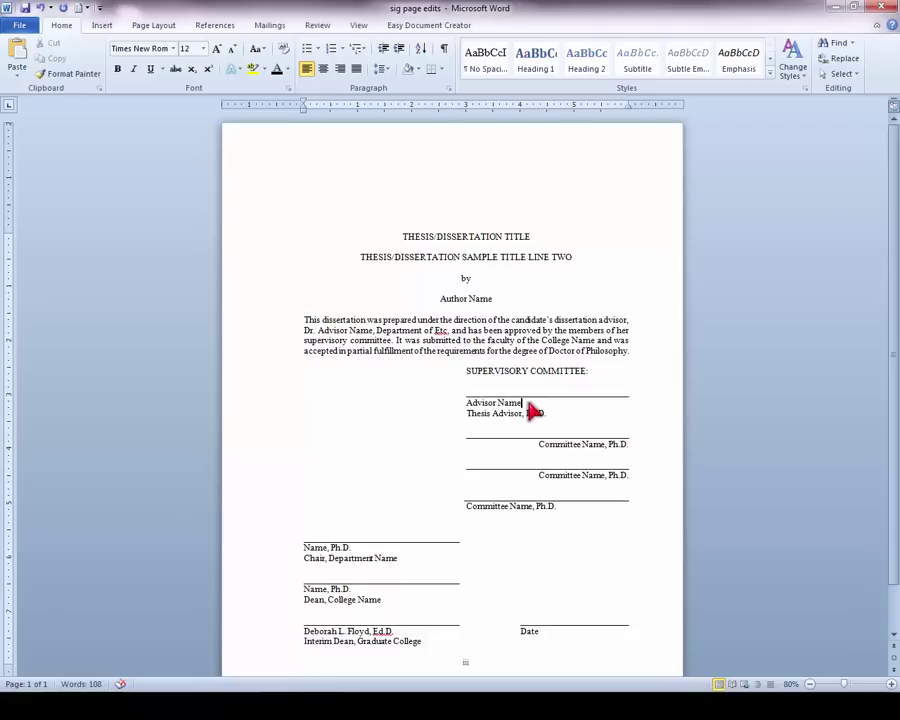
# Remove ", Ph.D." from the Thesis Advisor line and add ", Ph.D." after "Advisor Name".
pyautogui.click(587, 413)
pyautogui.press('BackSpace')
pyautogui.press('BackSpace')
pyautogui.press('BackSpace')
pyautogui.press('BackSpace')
pyautogui.press('BackSpace')
pyautogui.press('BackSpace')
pyautogui.press('BackSpace')
pyautogui.press('Up')
pyautogui.write(', Ph.')
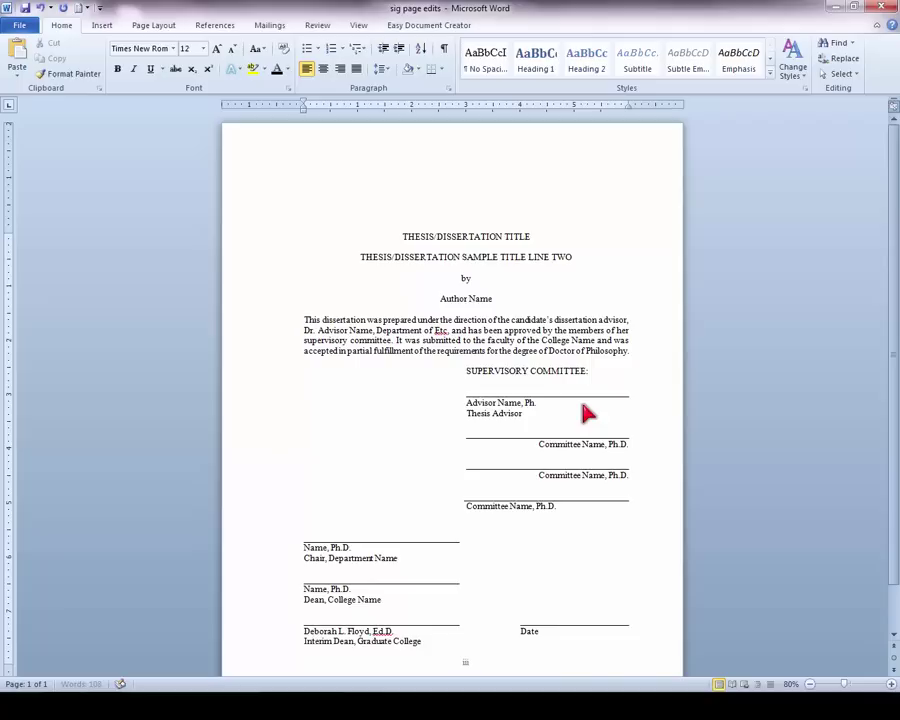
pyautogui.write('D.')
# Left-align the first two "Committee Name, Ph.D." lines under their signature lines.
pyautogui.scroll(-1, 600, 397)
pyautogui.click(583, 416)
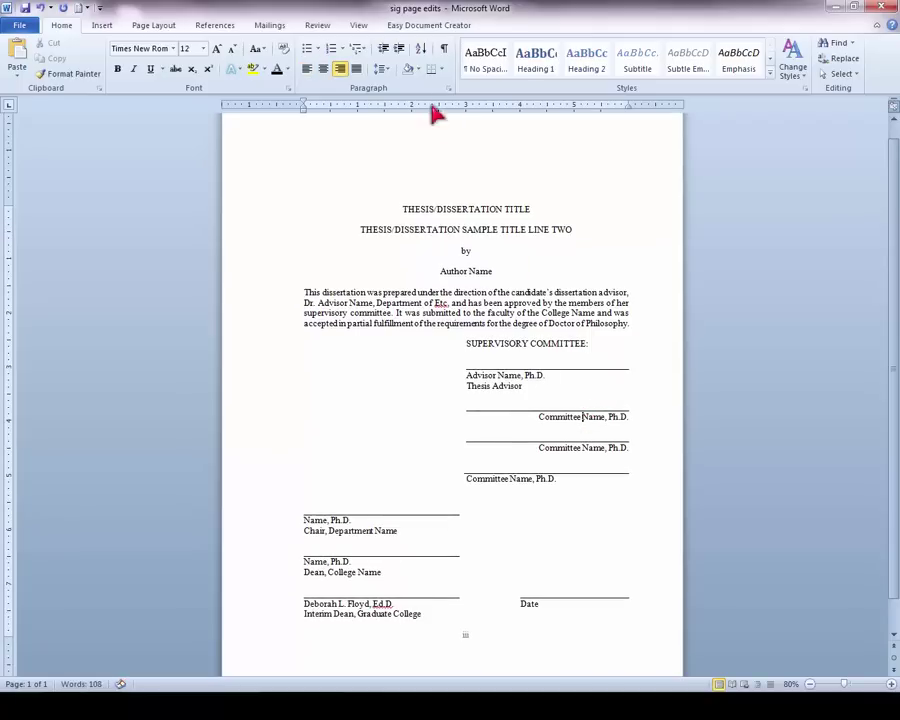
pyautogui.click(307, 68)
pyautogui.click(576, 447)
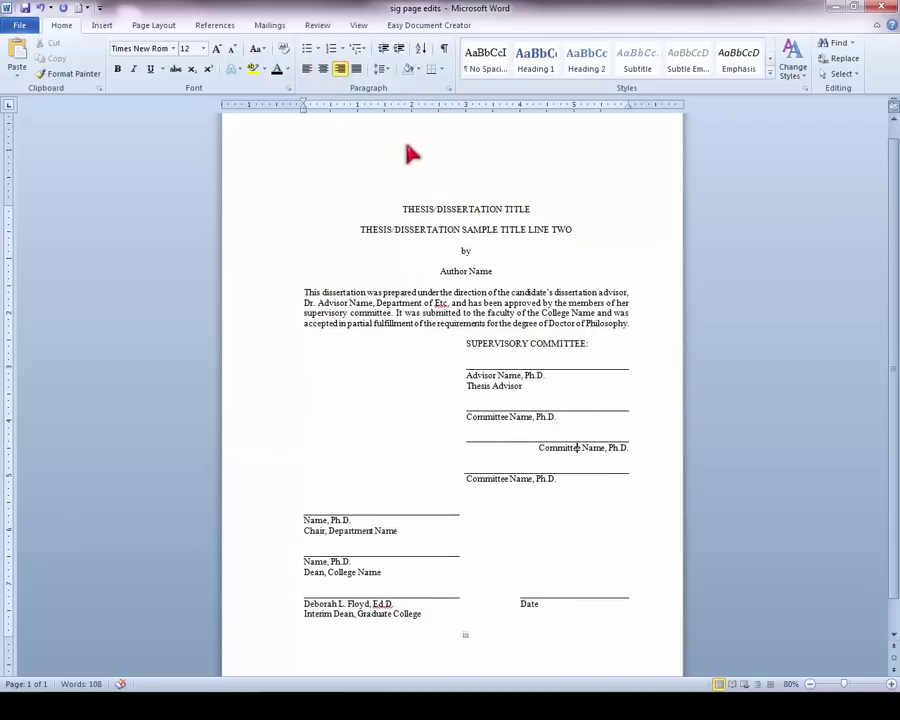
pyautogui.click(307, 68)
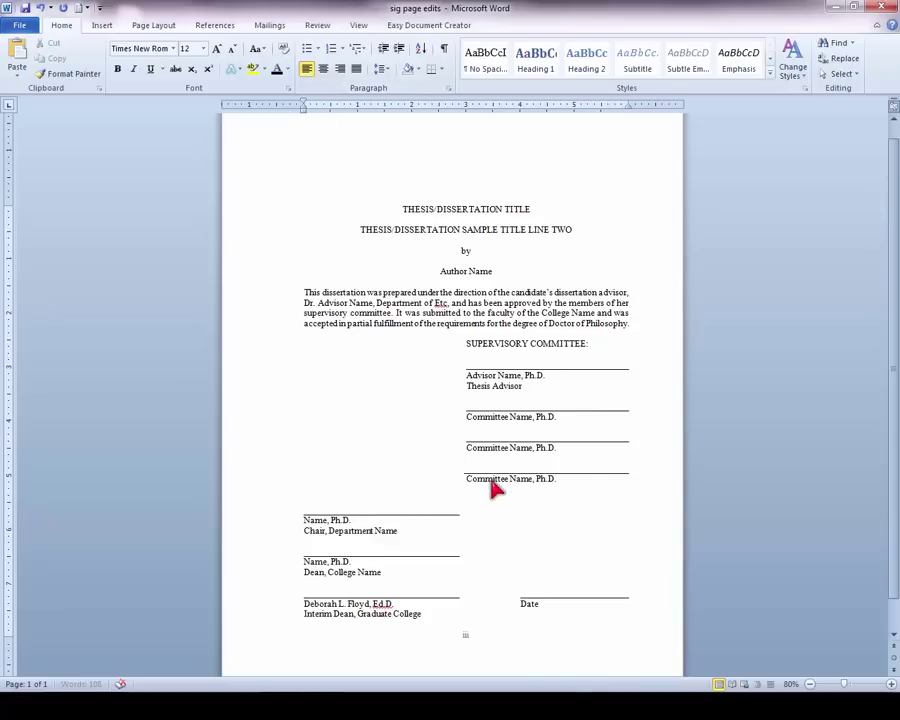
# Try justifying the Chair, Dean and Interim Dean signature blocks, and restore their left alignment.
pyautogui.click(315, 462)
pyautogui.scroll(-1, 318, 462)
pyautogui.click(307, 496)
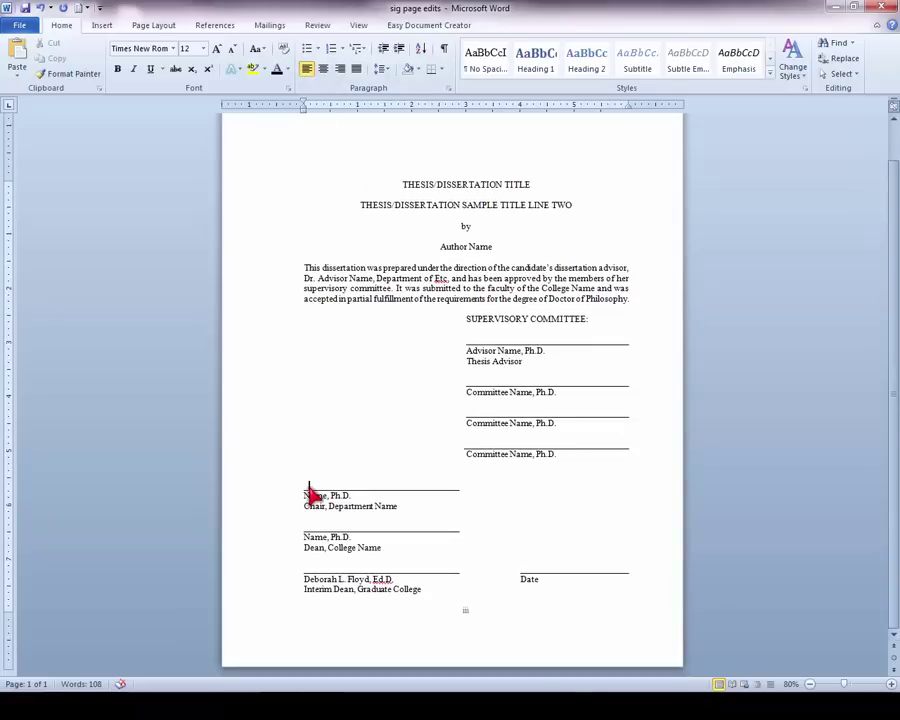
pyautogui.press('Up')
pyautogui.moveTo(315, 489); pyautogui.dragTo(321, 591)
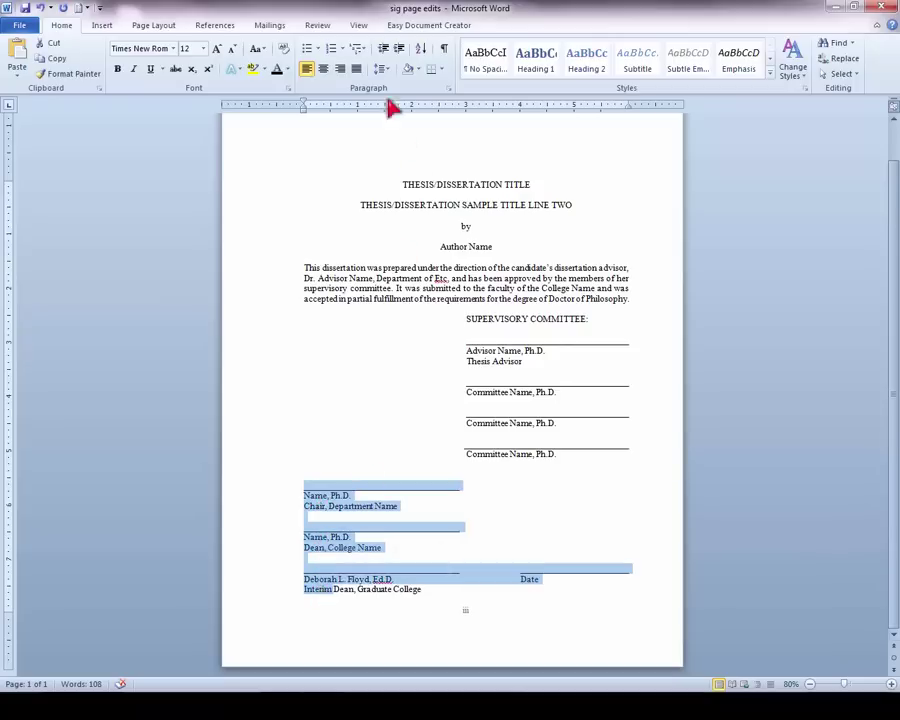
pyautogui.hotkey('ctrl', 'j')
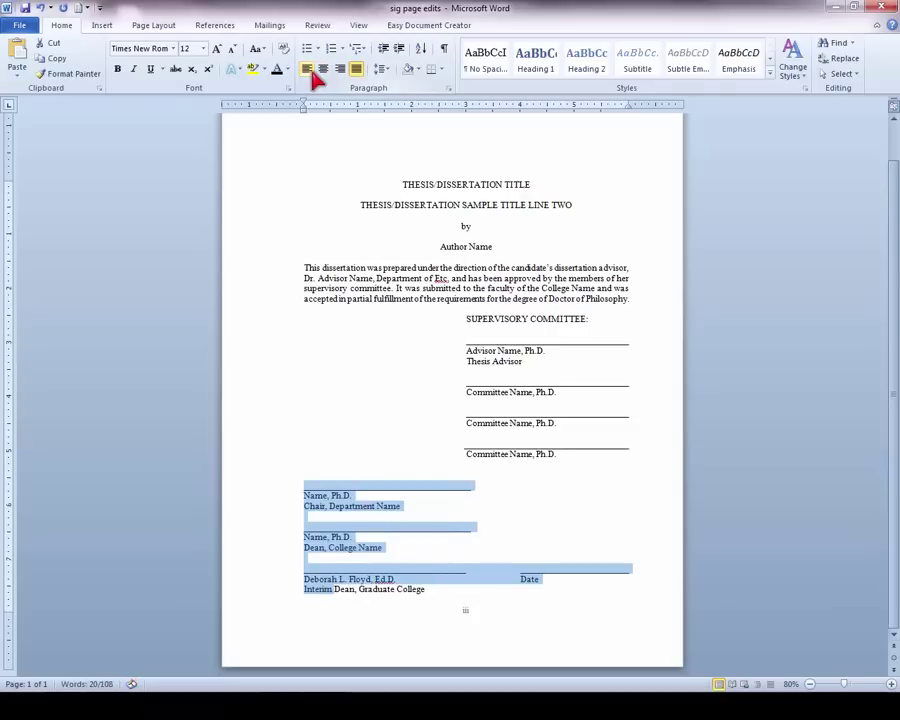
pyautogui.click(424, 516)
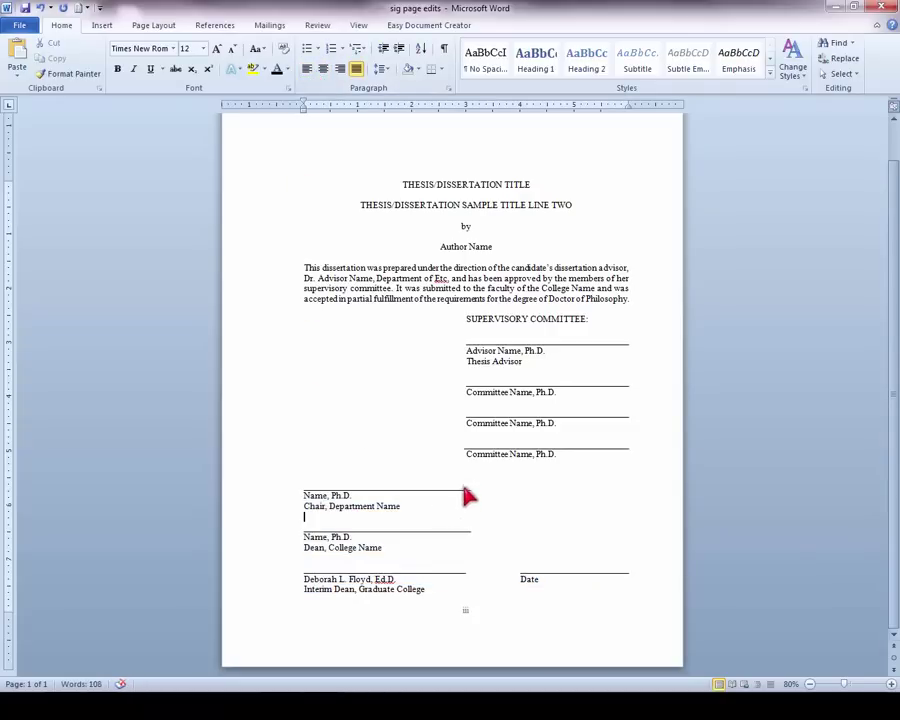
pyautogui.click(474, 495)
pyautogui.hotkey('ctrl', 'l')
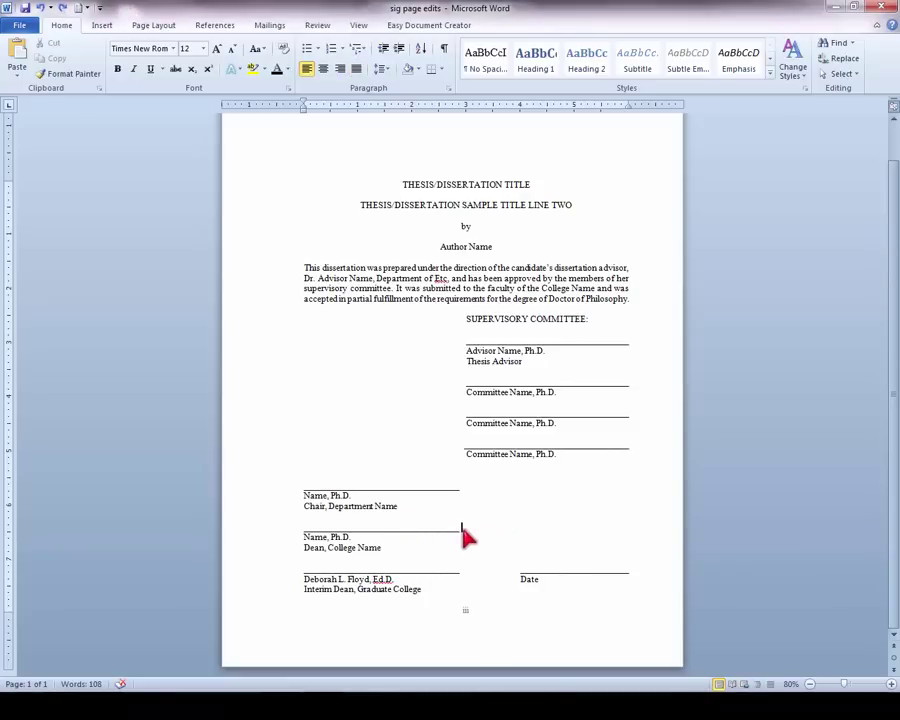
# Copy the signature line above the college dean's name.
pyautogui.moveTo(463, 533); pyautogui.dragTo(311, 528)
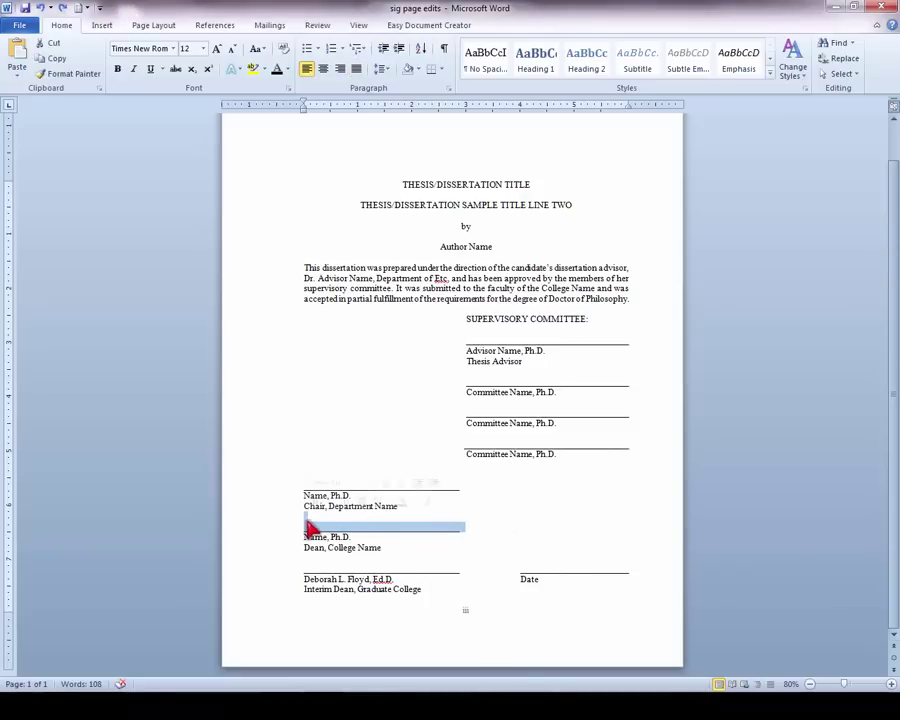
pyautogui.rightClick(310, 530)
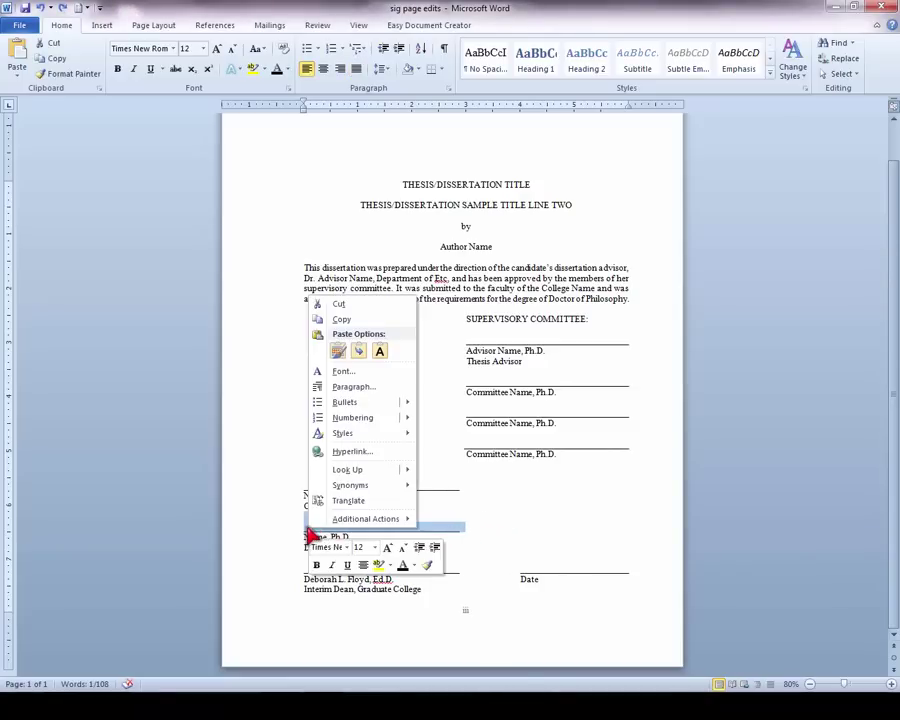
pyautogui.click(354, 320)
# Try replacing the department chair's signature line with the copied line as text only, and undo the paste.
pyautogui.click(464, 486)
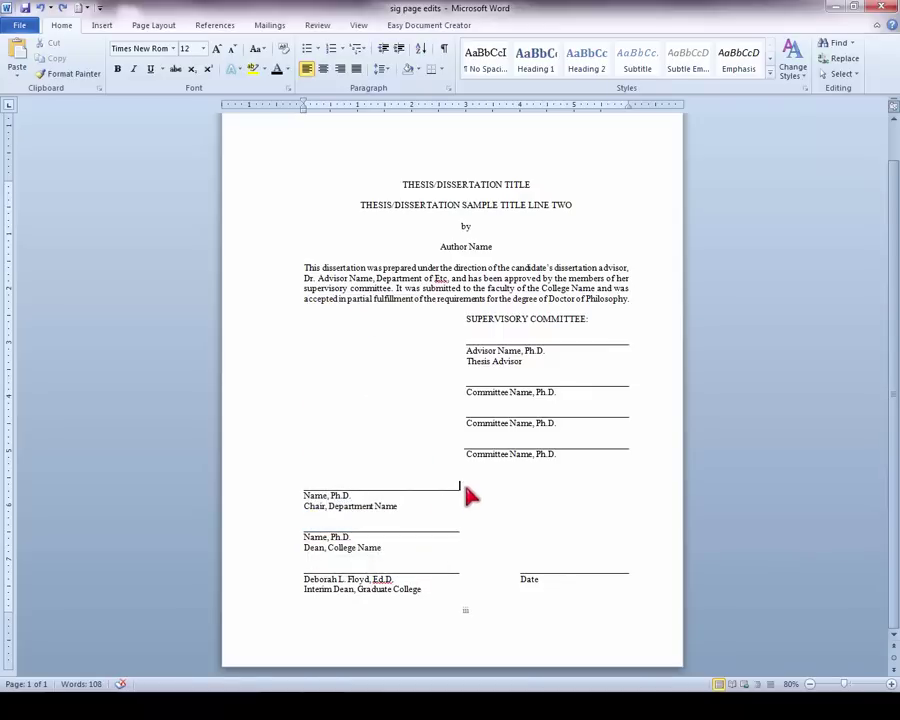
pyautogui.moveTo(464, 486)
pyautogui.mouseDown()
pyautogui.moveTo(305, 487)
pyautogui.moveTo(314, 492)
pyautogui.mouseUp()
pyautogui.rightClick(314, 492)
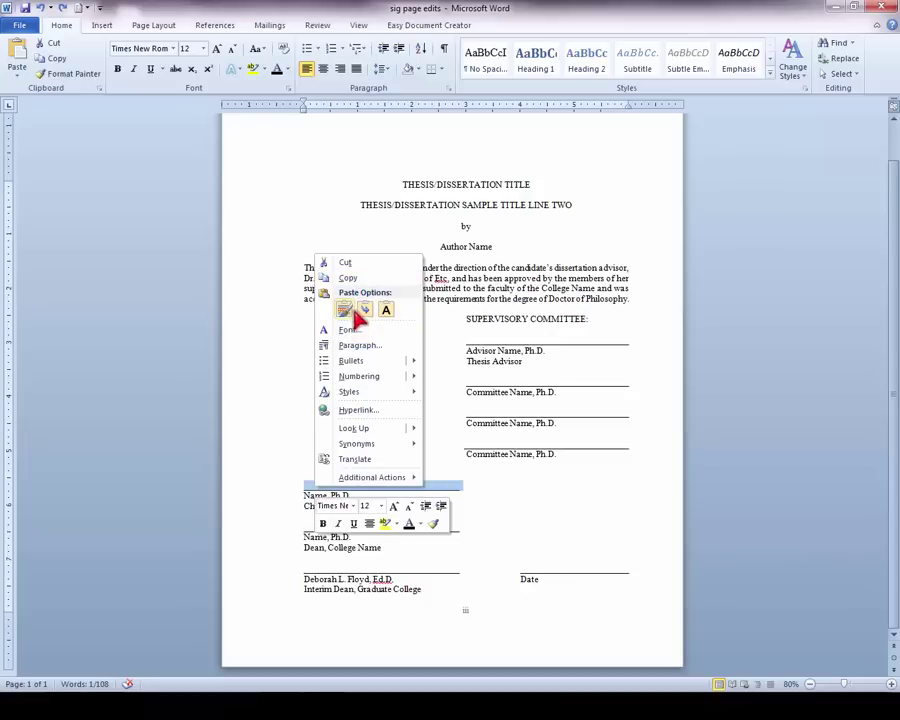
pyautogui.click(386, 310)
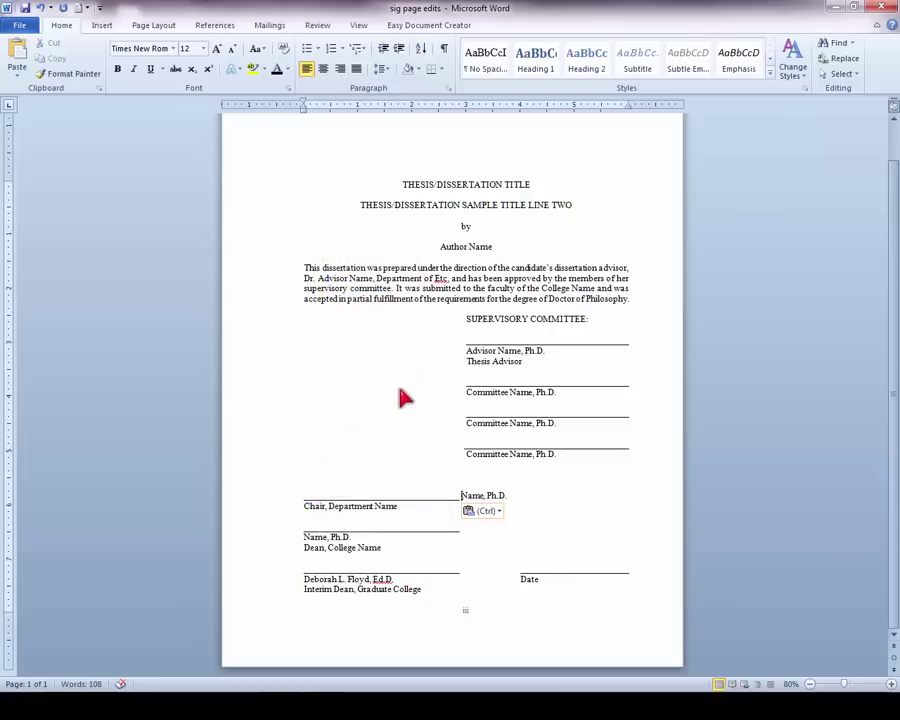
pyautogui.hotkey('ctrl', 'z')
# Replace the Interim Dean's signature line with the copied line and delete the extra blank line above it.
pyautogui.moveTo(470, 574); pyautogui.dragTo(378, 575)
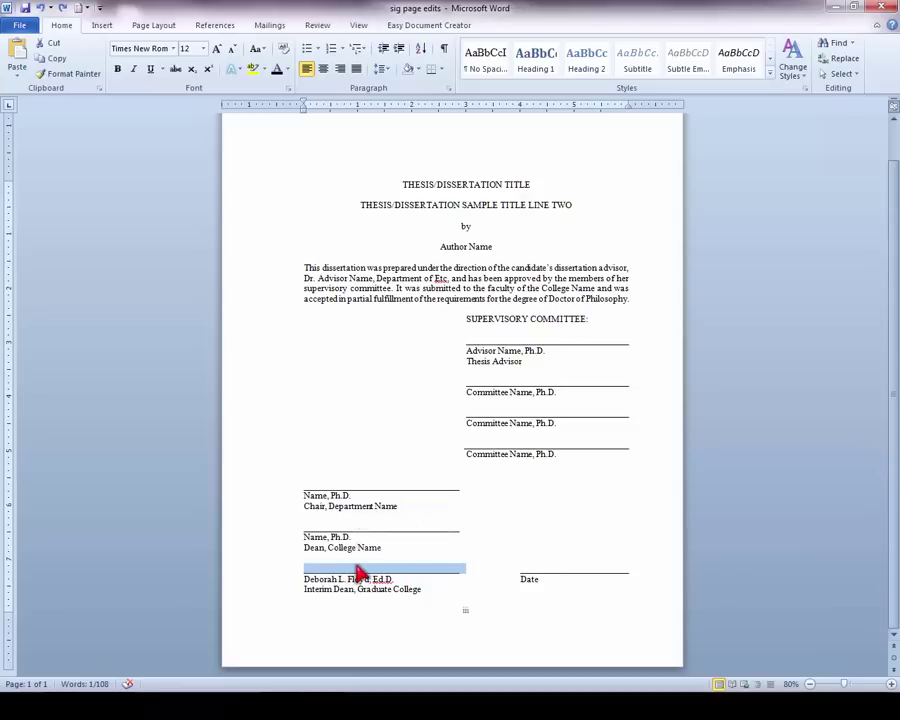
pyautogui.rightClick(358, 576)
pyautogui.click(430, 391)
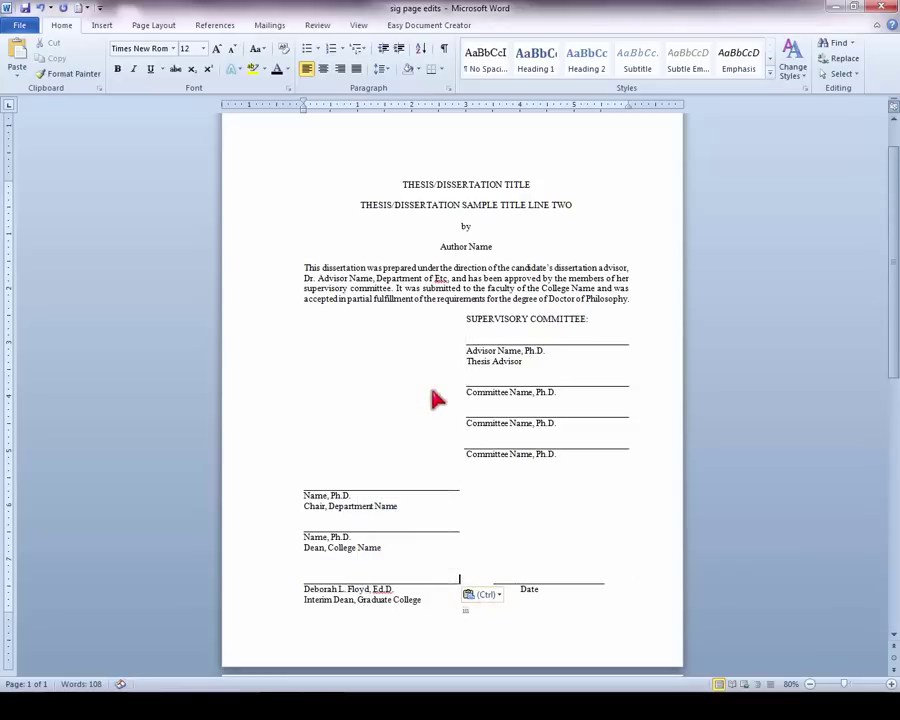
pyautogui.click(404, 558)
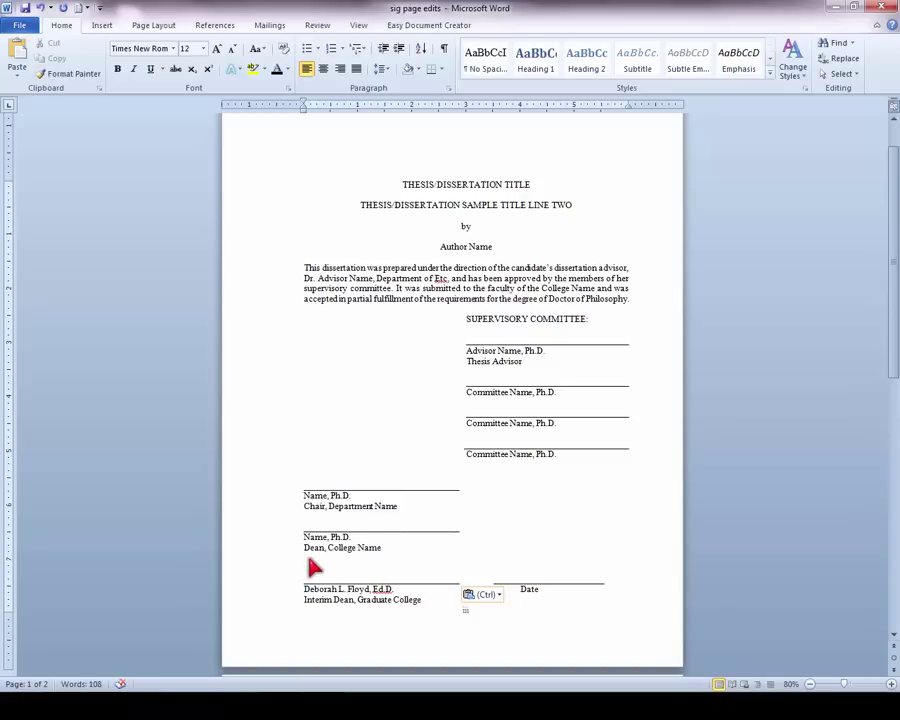
pyautogui.press('BackSpace')
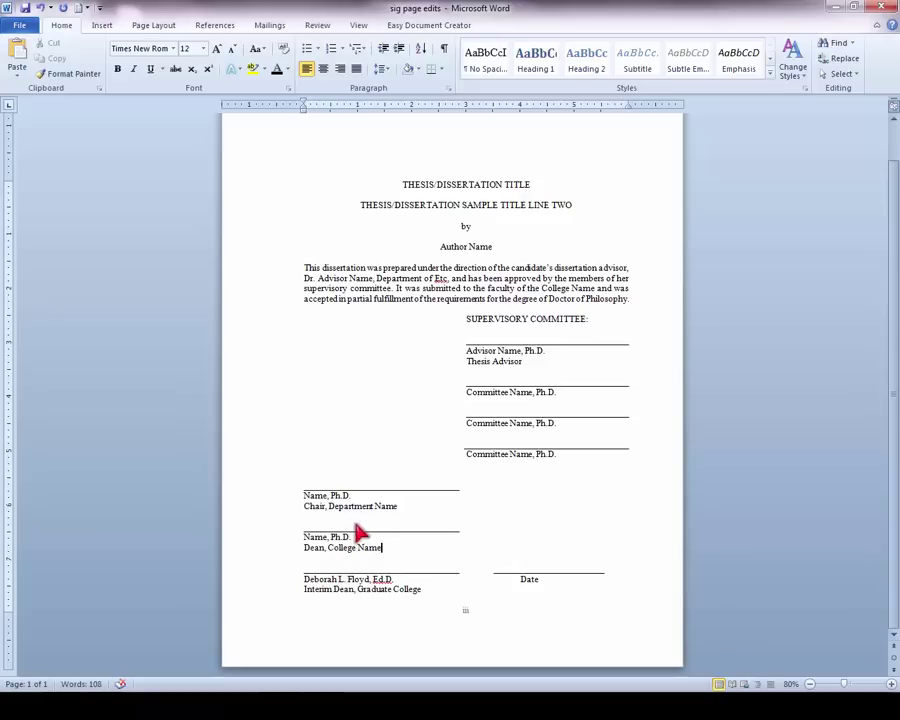
# Insert a tab before the date's signature line so it starts directly above the "Date" label.
pyautogui.click(489, 532)
pyautogui.click(443, 579)
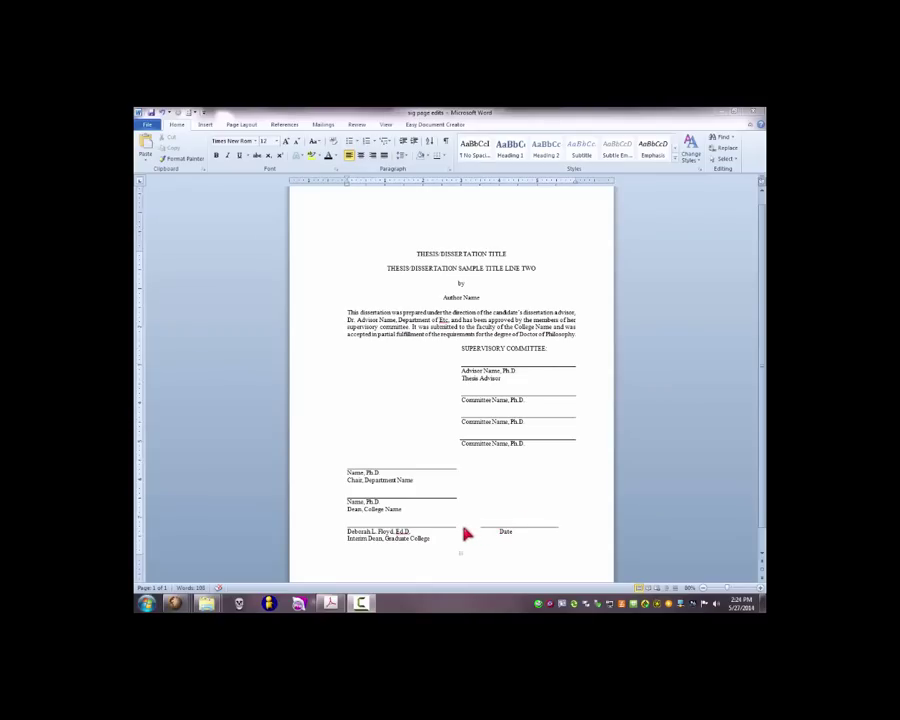
pyautogui.click(481, 531)
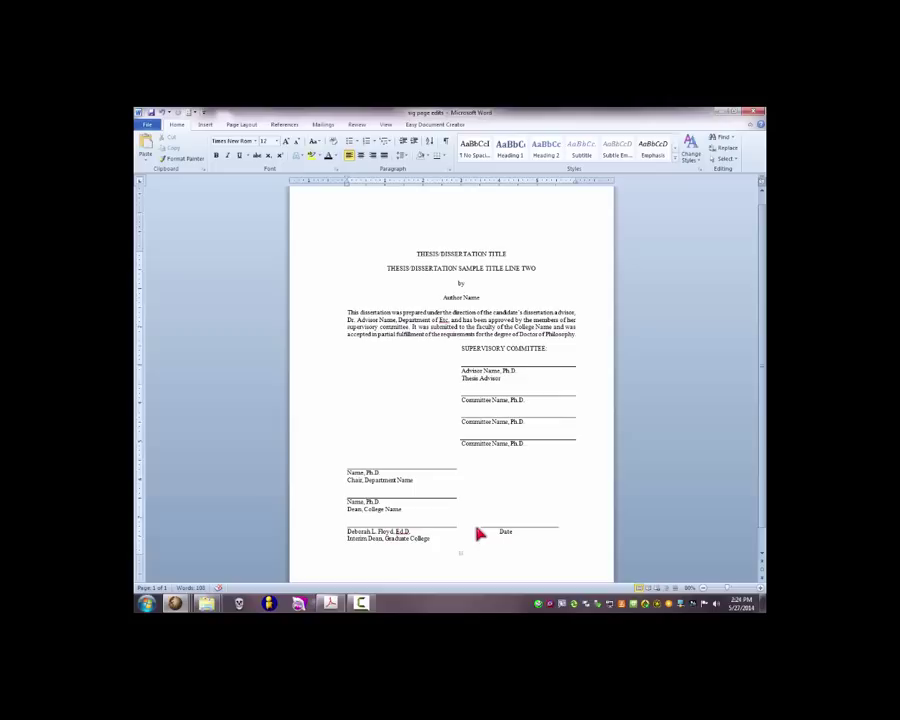
pyautogui.press('Tab')
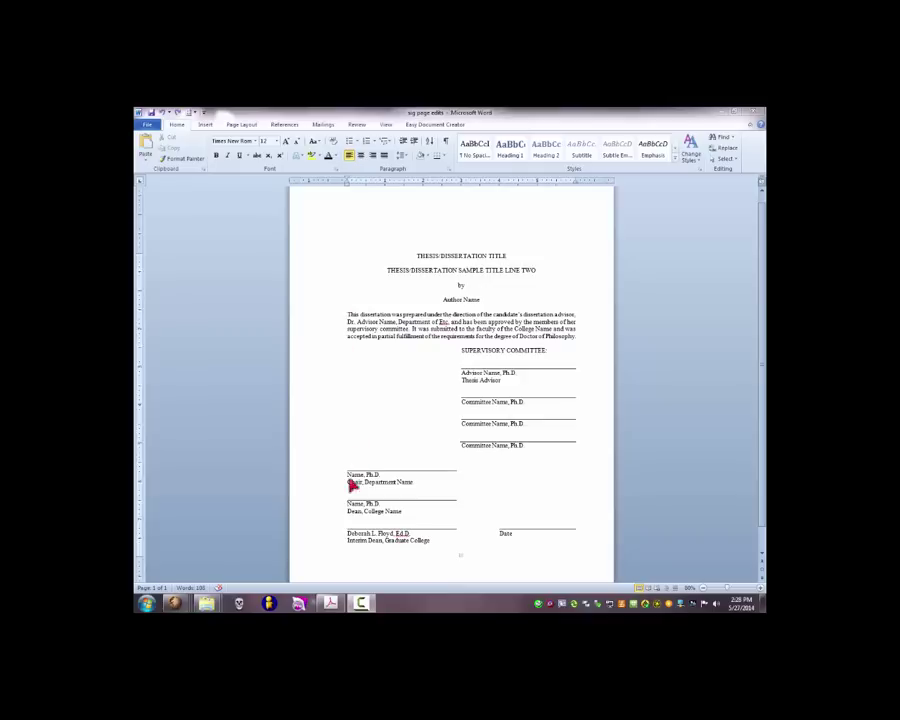
# Open the footer and set the page number's font to Times New Roman.
pyautogui.doubleClick(464, 561)
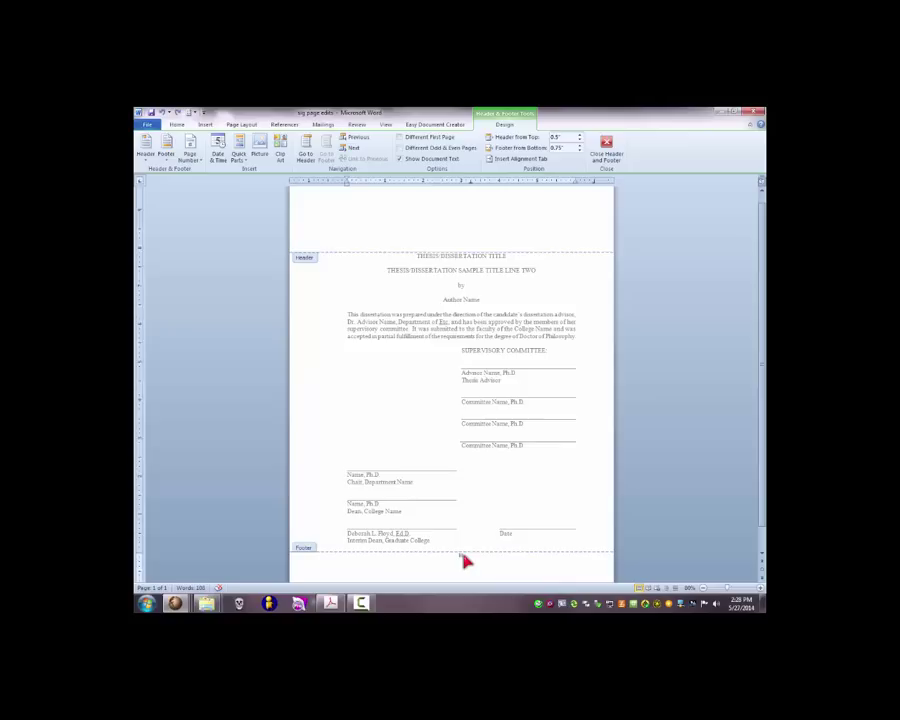
pyautogui.click(461, 557)
pyautogui.click(177, 125)
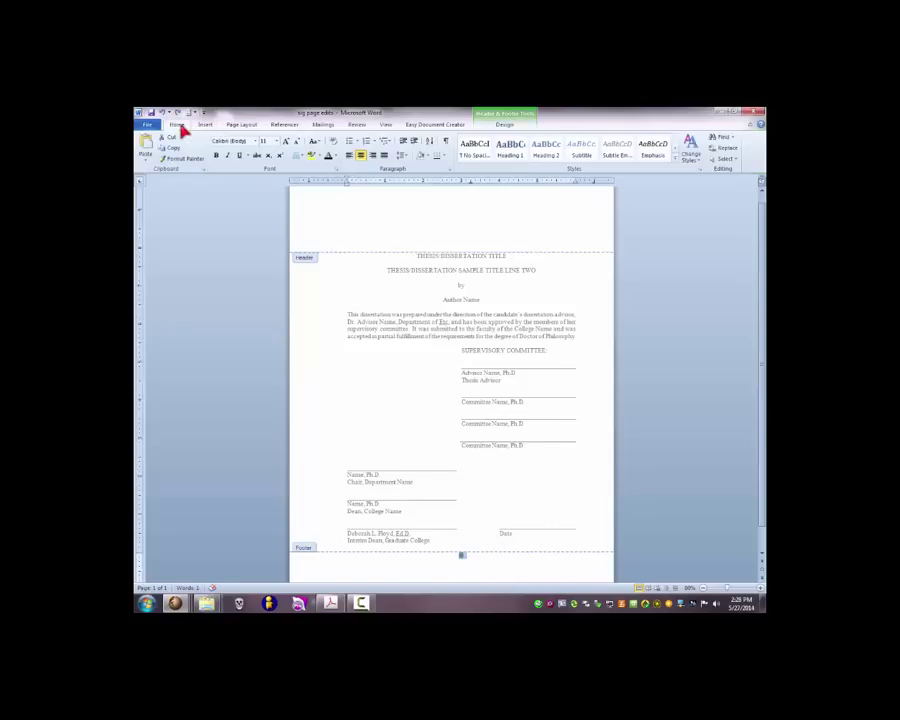
pyautogui.click(234, 141)
pyautogui.write('Times New Roman')
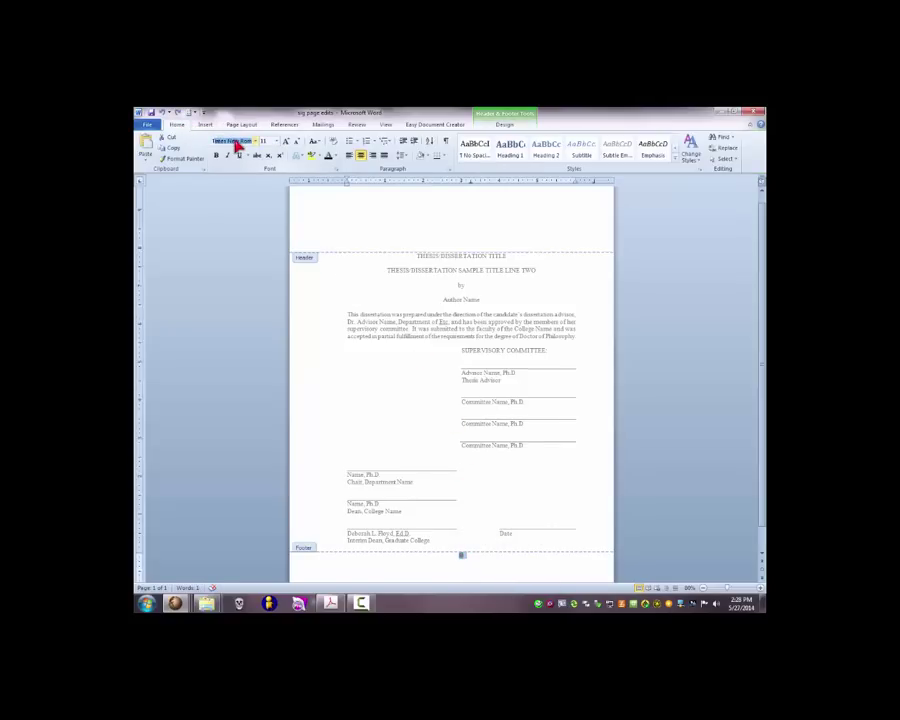
pyautogui.press('Return')
pyautogui.click(500, 124)
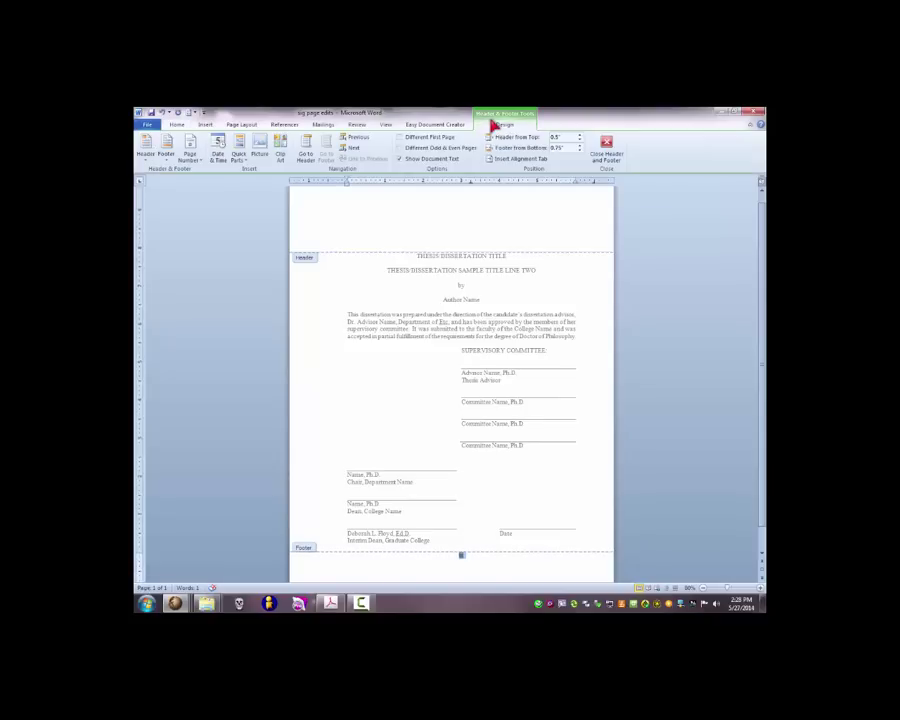
# Close the footer and return to editing the signature page's body text.
pyautogui.click(606, 149)
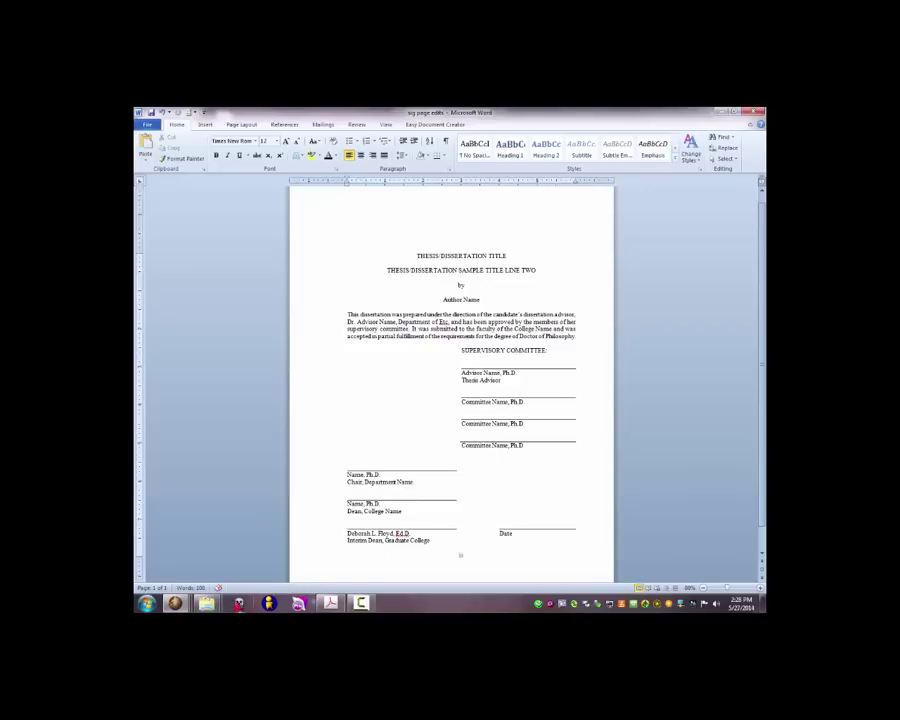
# Examine the signature block layout in the "sig page_arial font_5 committee members" sample, and return to the "sig page edits" document.
pyautogui.moveTo(205, 603)
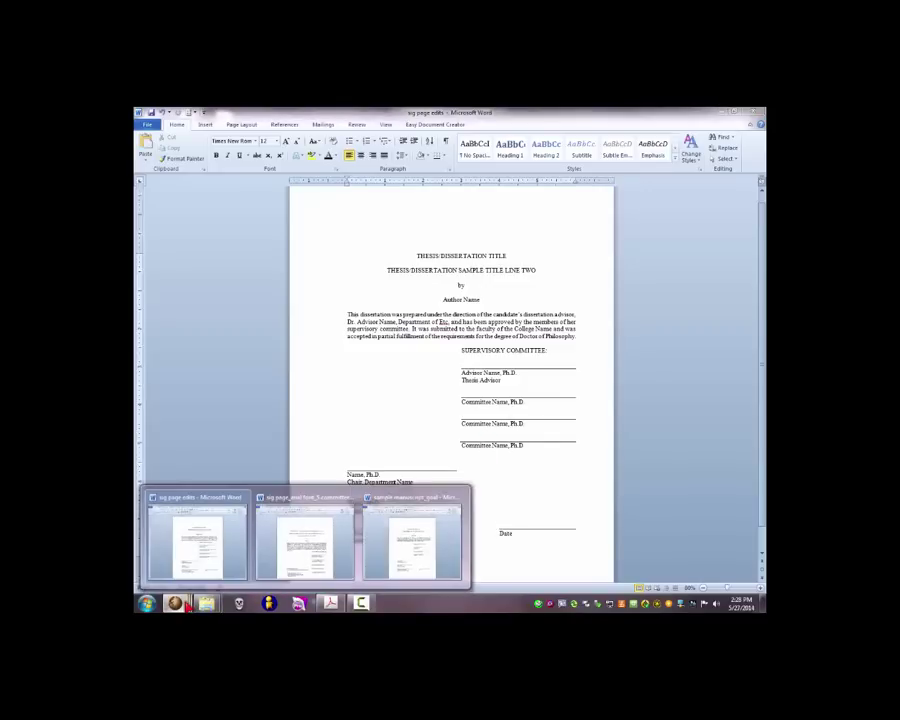
pyautogui.click(278, 570)
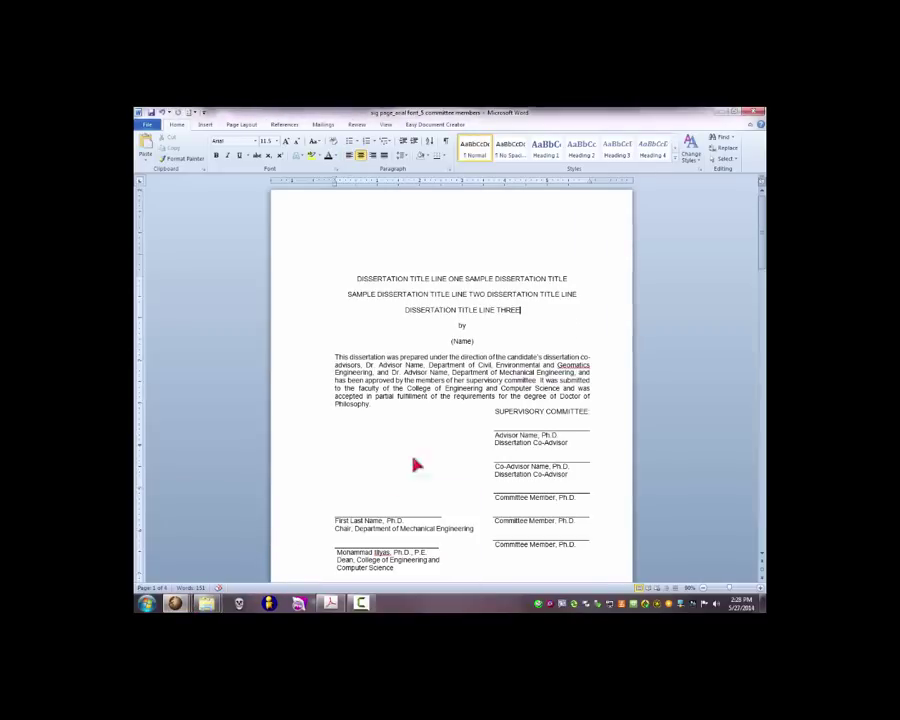
pyautogui.scroll(-1, 440, 445)
pyautogui.scroll(-1, 450, 436)
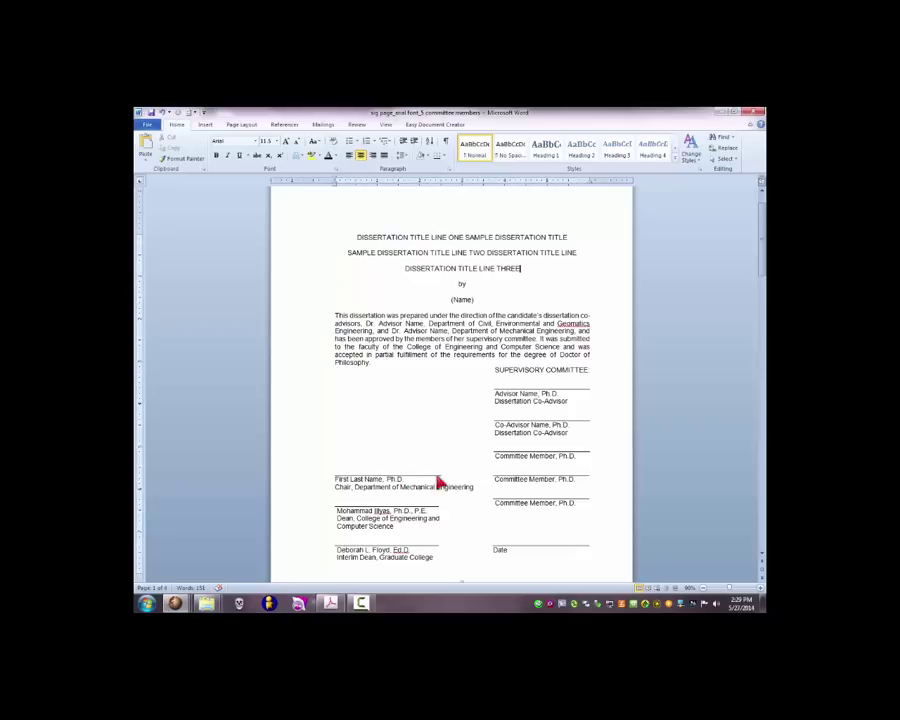
pyautogui.scroll(-1, 547, 476)
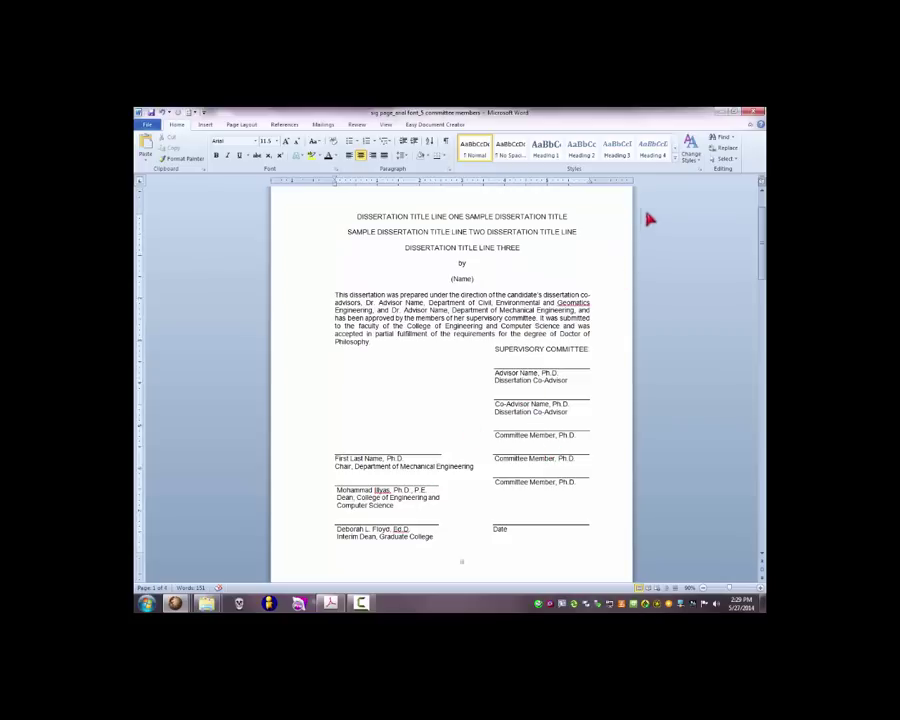
pyautogui.click(722, 115)
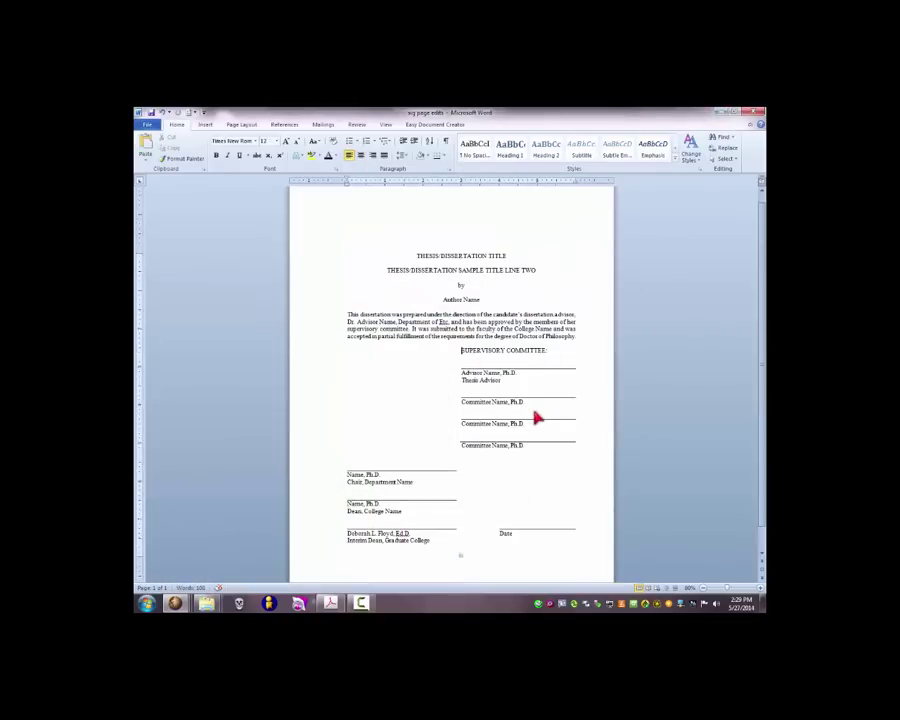
# Place the text cursor at the end of the last "Committee Name, Ph.D." line in the supervisory committee block.
pyautogui.tripleClick(579, 445)
pyautogui.click(579, 445)
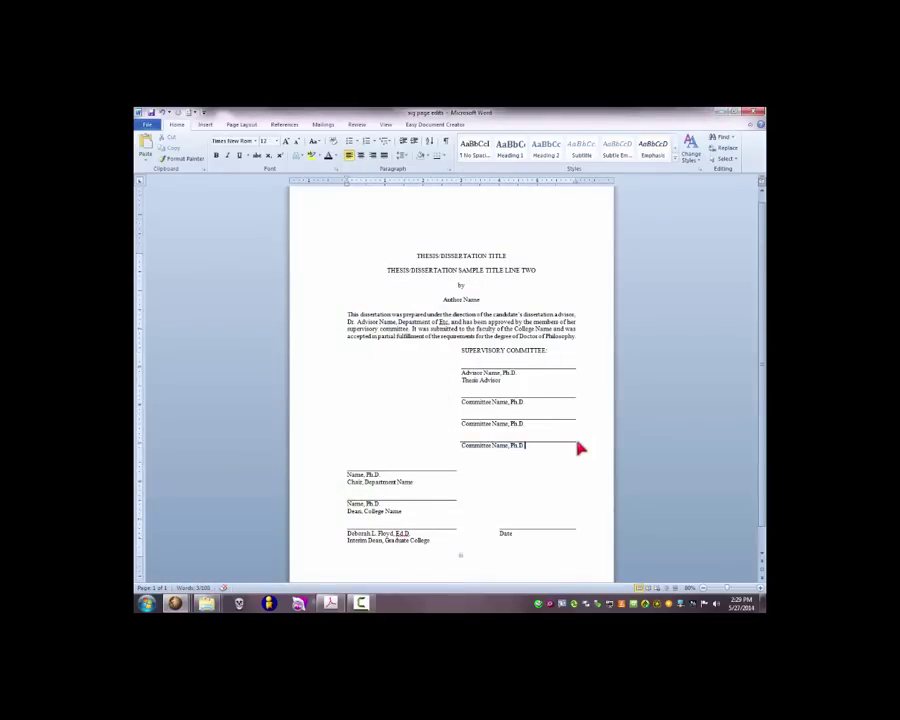